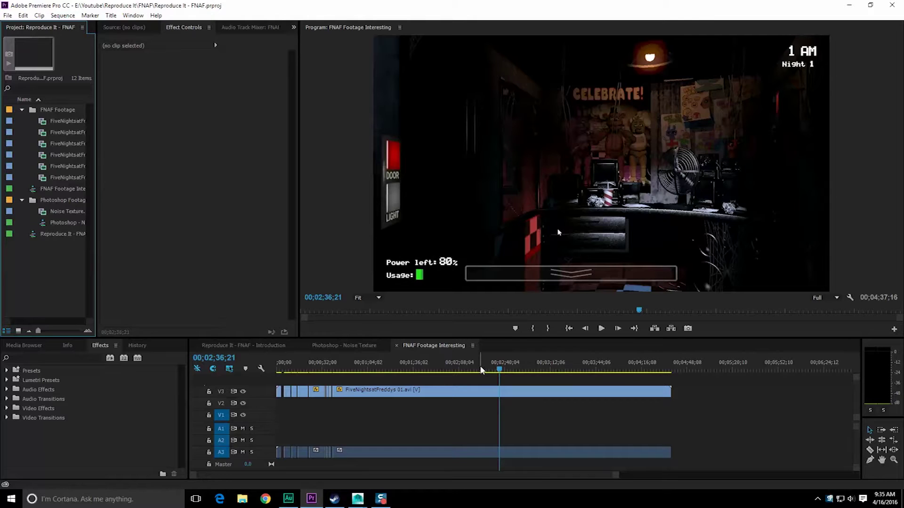
# - Scrub the FNAF Footage Interesting sequence to the office door shot at about 38 seconds and examine the room
pyautogui.moveTo(495, 375); pyautogui.dragTo(330, 369)
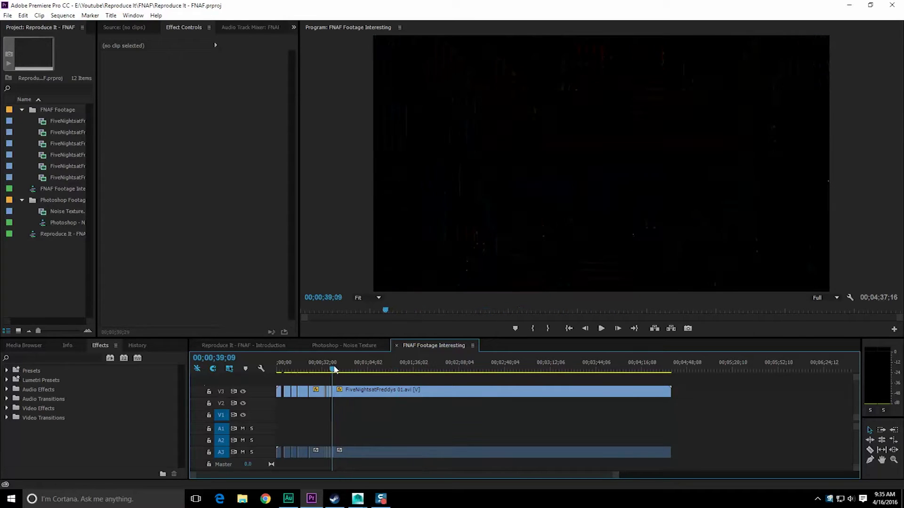
pyautogui.moveTo(617, 475); pyautogui.dragTo(593, 479)
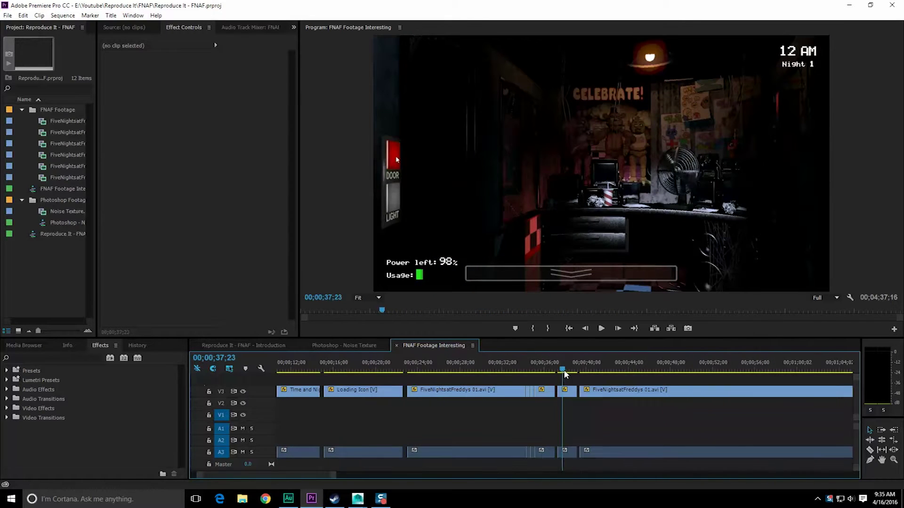
pyautogui.moveTo(563, 372)
pyautogui.mouseDown()
pyautogui.moveTo(578, 374)
pyautogui.moveTo(566, 372)
pyautogui.mouseUp()
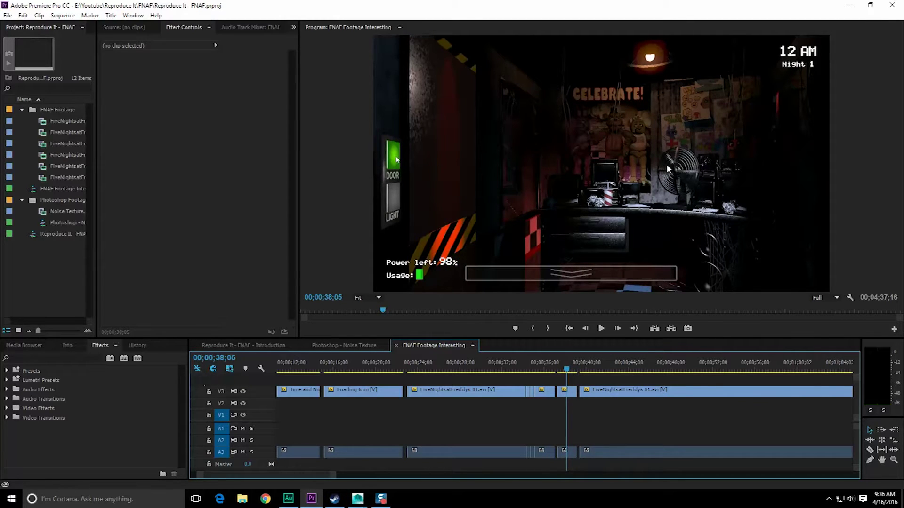
# - Switch to Maya LT and create a project named FNAF_Maya located in E:/Youtube/Reproduce It/FNAF
pyautogui.moveTo(358, 499)
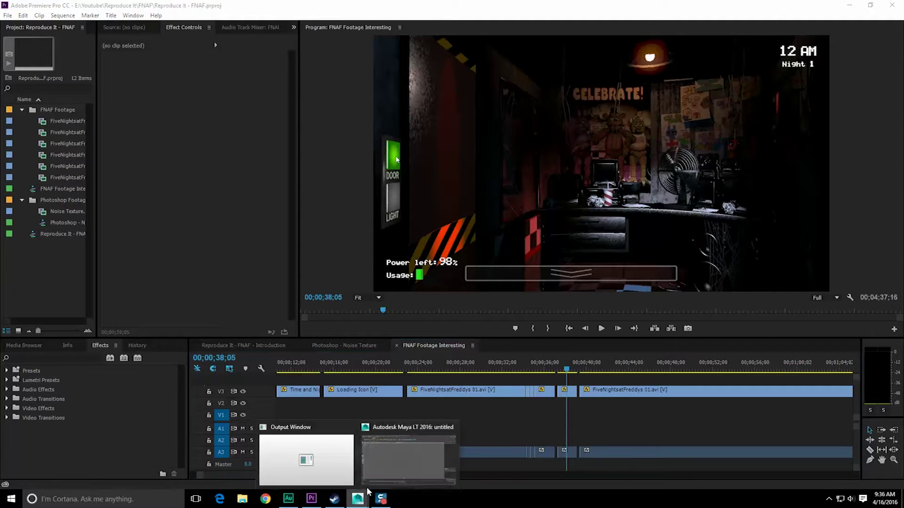
pyautogui.click(402, 461)
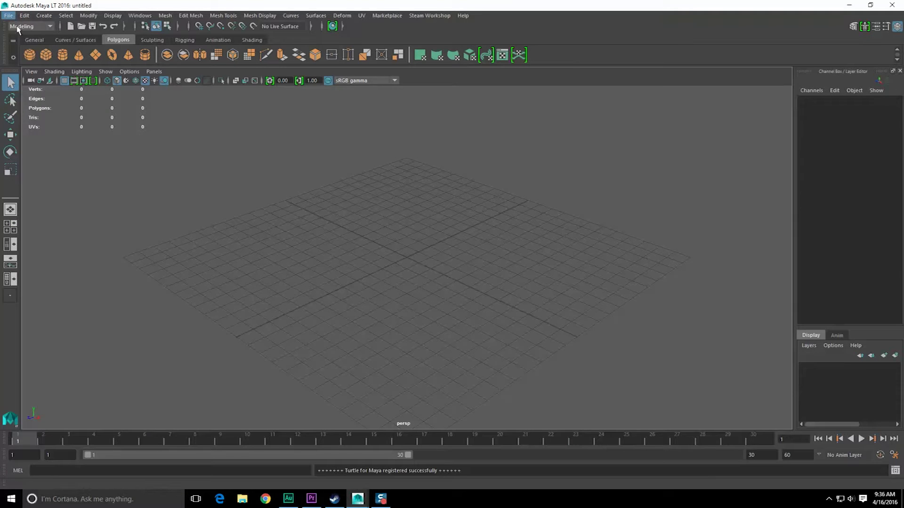
pyautogui.click(56, 224)
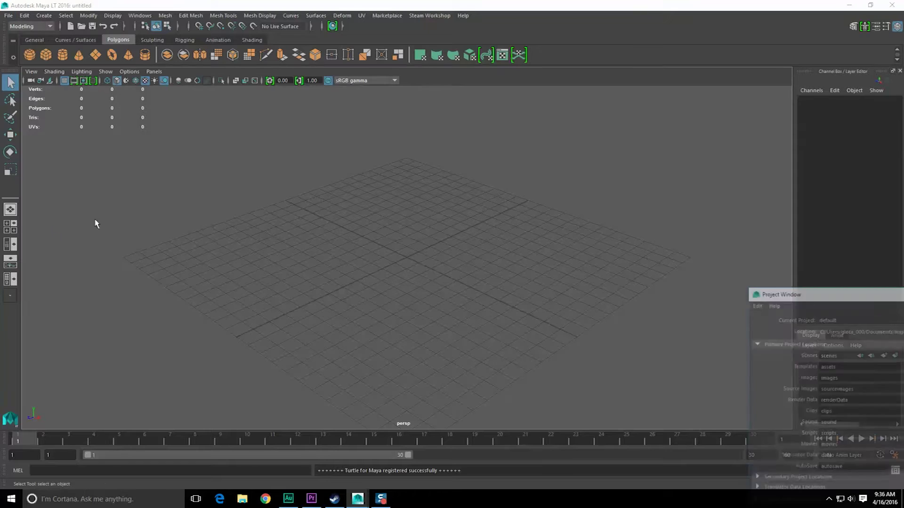
pyautogui.click(501, 151)
pyautogui.click(507, 163)
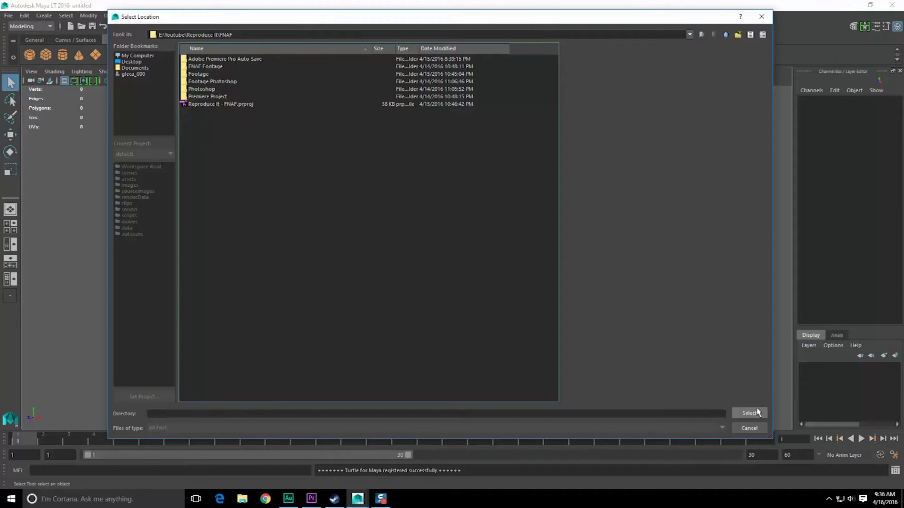
pyautogui.click(749, 413)
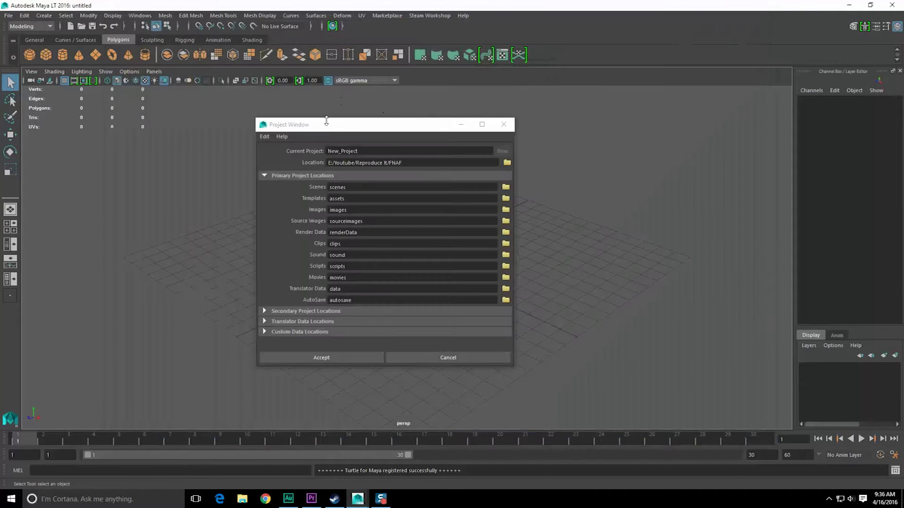
pyautogui.write('FNAF_Maya')
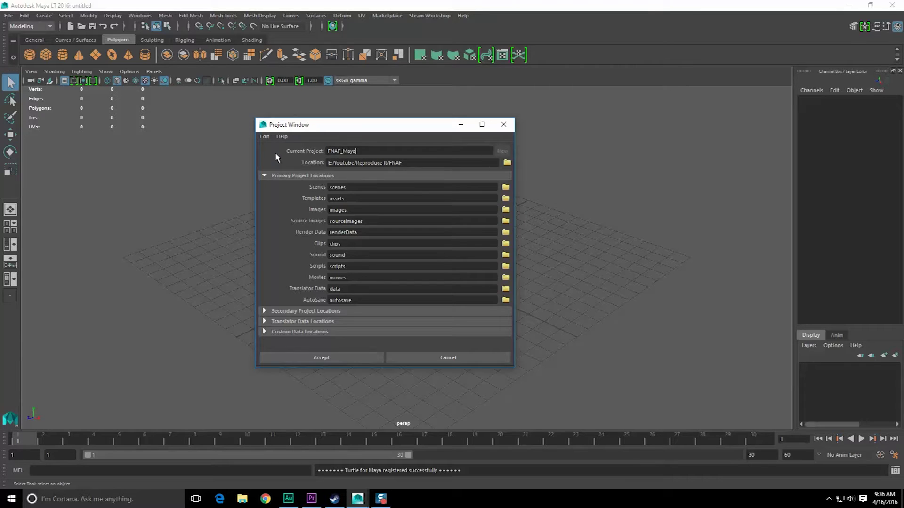
pyautogui.click(327, 358)
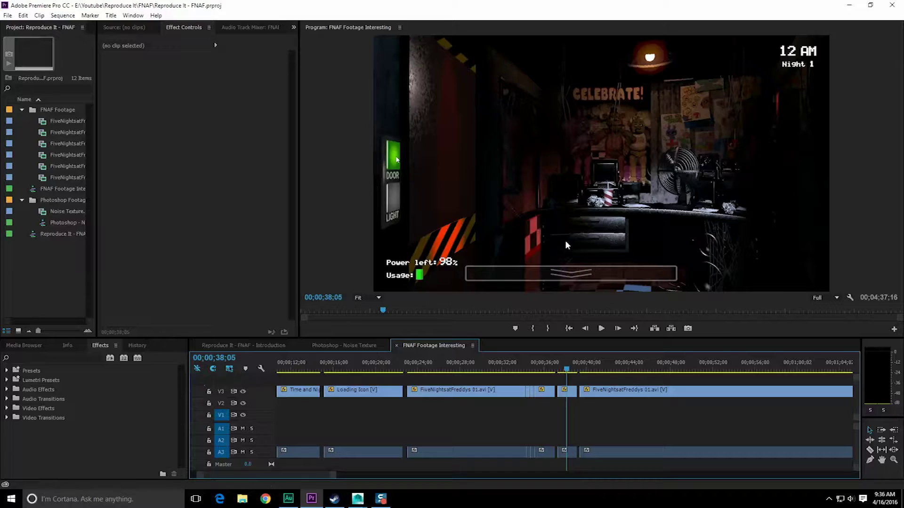
# - Check the door's movement in the Premiere Pro footage and create a polygon cube at the origin in Maya LT
pyautogui.moveTo(568, 371)
pyautogui.mouseDown()
pyautogui.moveTo(557, 371)
pyautogui.moveTo(570, 371)
pyautogui.mouseUp()
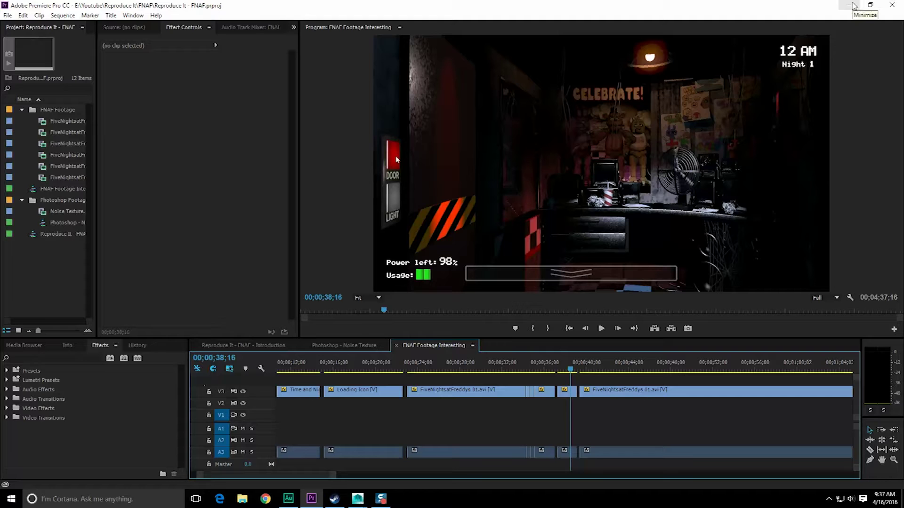
pyautogui.click(850, 6)
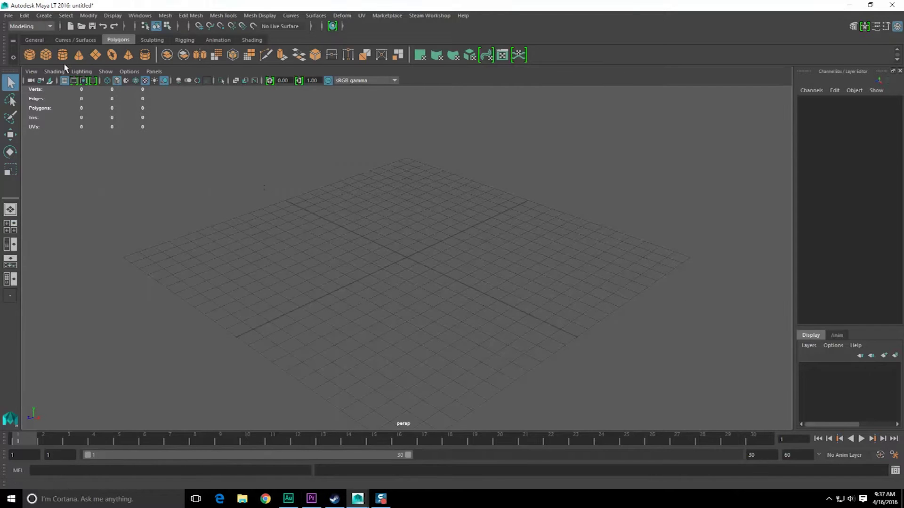
pyautogui.click(46, 55)
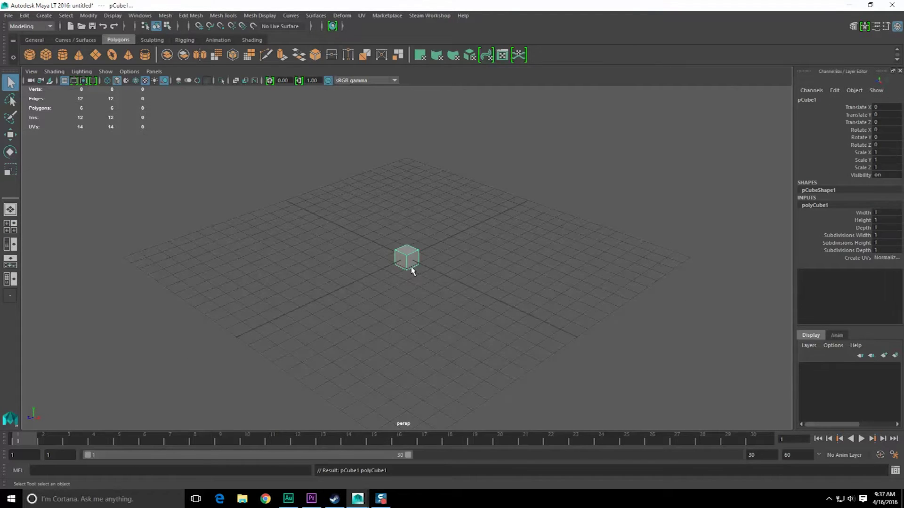
pyautogui.press('f')
pyautogui.keyDown('alt'); pyautogui.moveTo(411, 272); pyautogui.dragTo(533, 193); pyautogui.keyUp('alt')
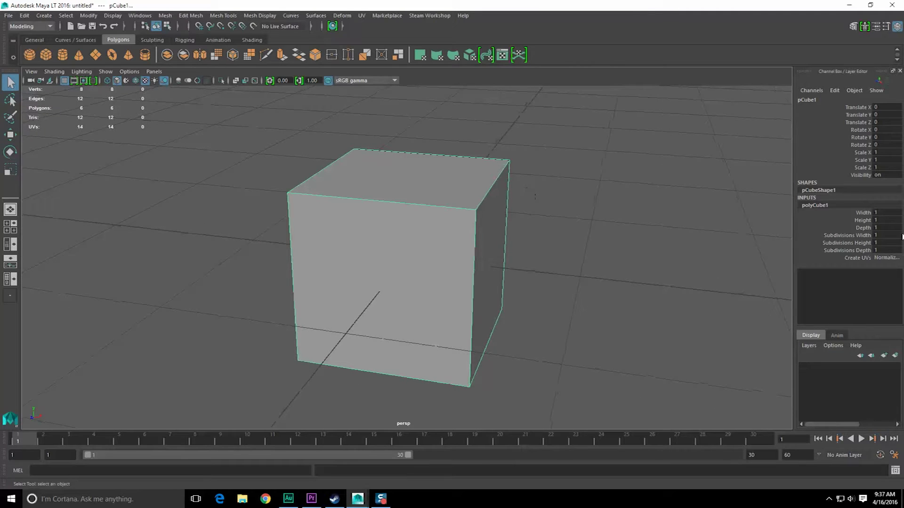
# - Try widths of 2.5 and 3 for the cube
pyautogui.click(889, 213)
pyautogui.write('2.5')
pyautogui.press('Return')
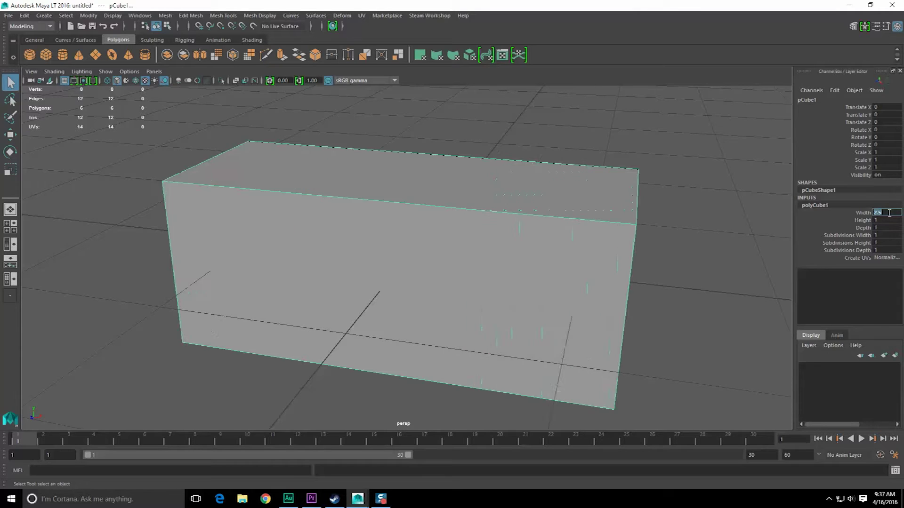
pyautogui.scroll(-5, 414, 298)
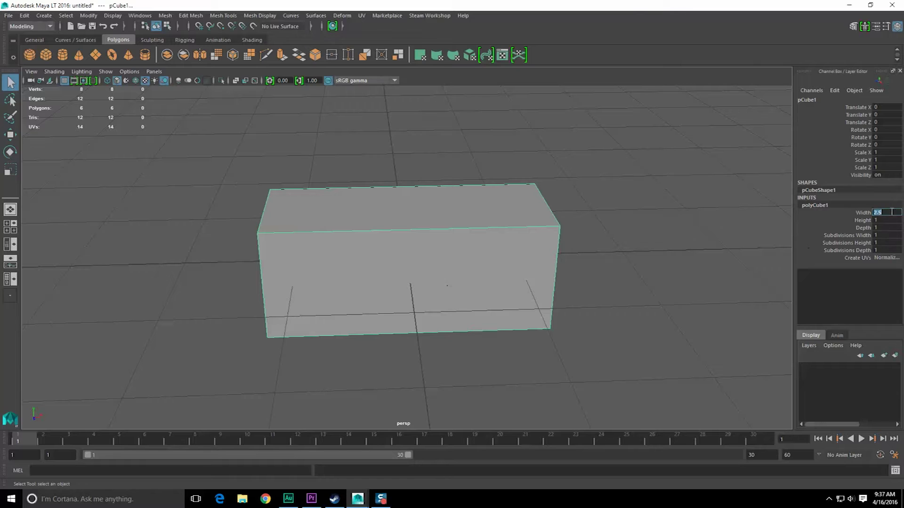
pyautogui.write('3')
pyautogui.press('Return')
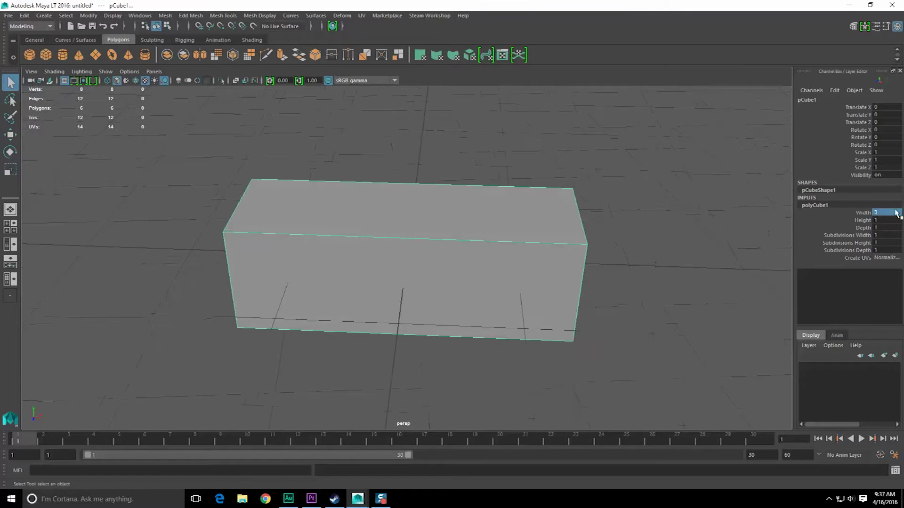
# - Examine the office footage in Premiere Pro and search Google in Chrome for 8 ft to meters
pyautogui.click(311, 498)
pyautogui.moveTo(571, 370); pyautogui.dragTo(600, 371)
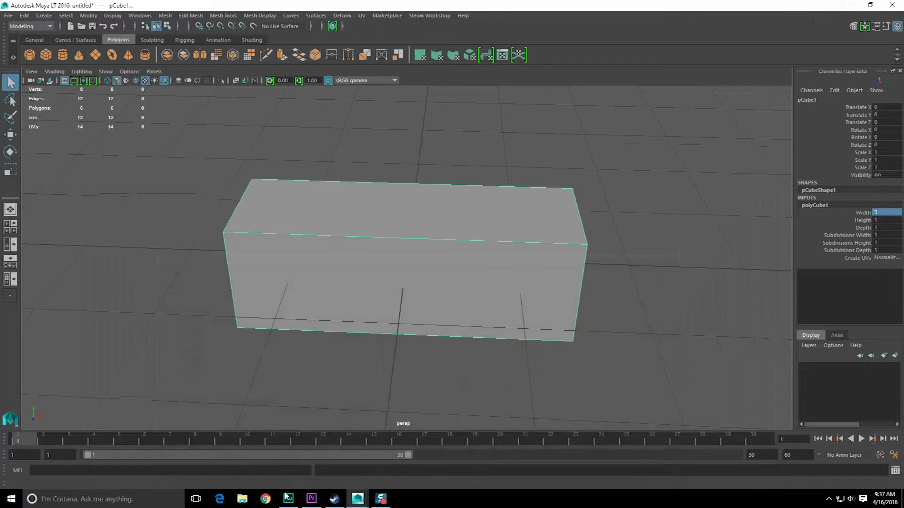
pyautogui.click(266, 498)
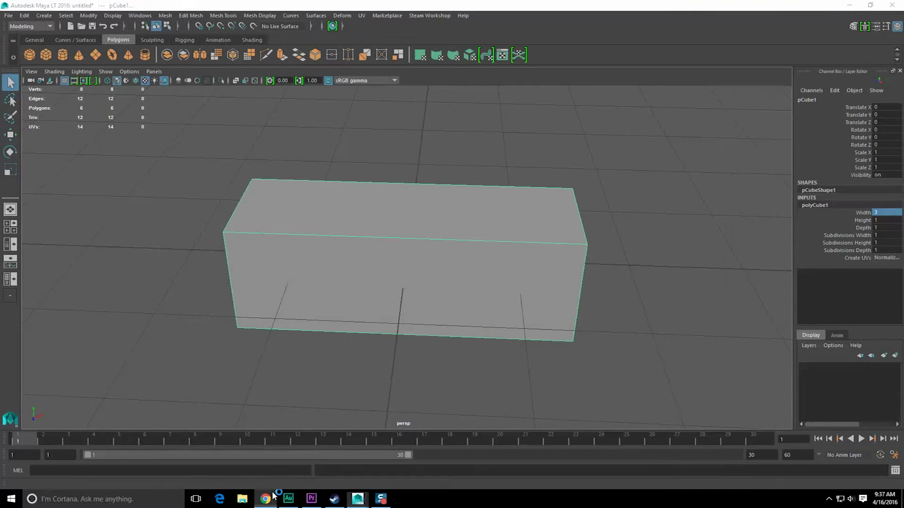
pyautogui.write('8 ft to meters')
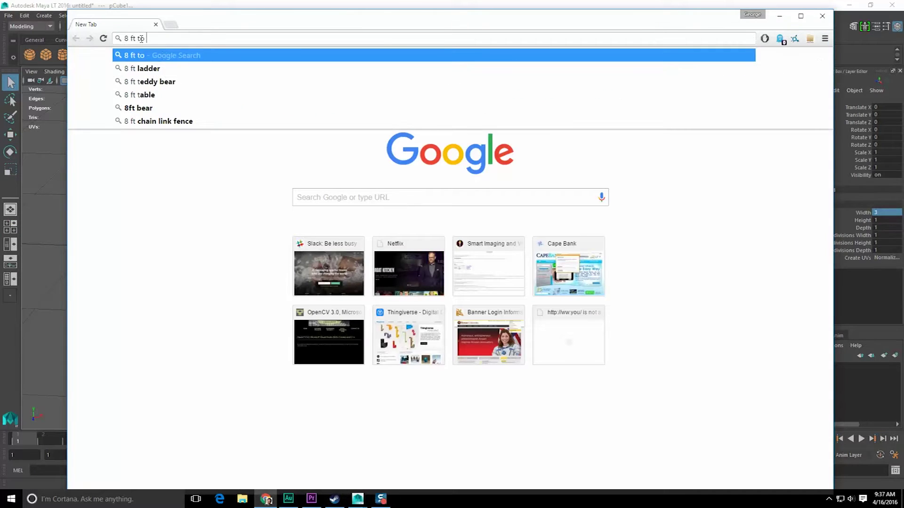
pyautogui.press('Return')
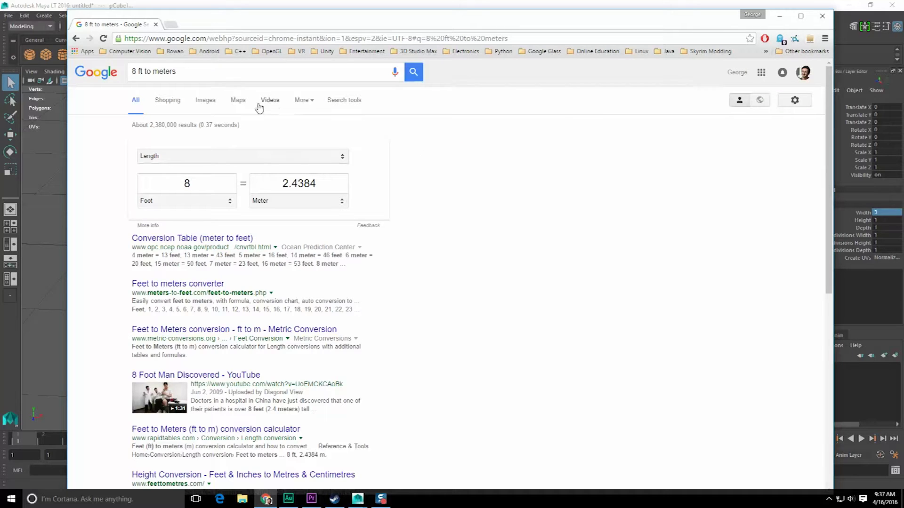
# - Return to Maya LT and set the cube's width to 2.5
pyautogui.click(886, 216)
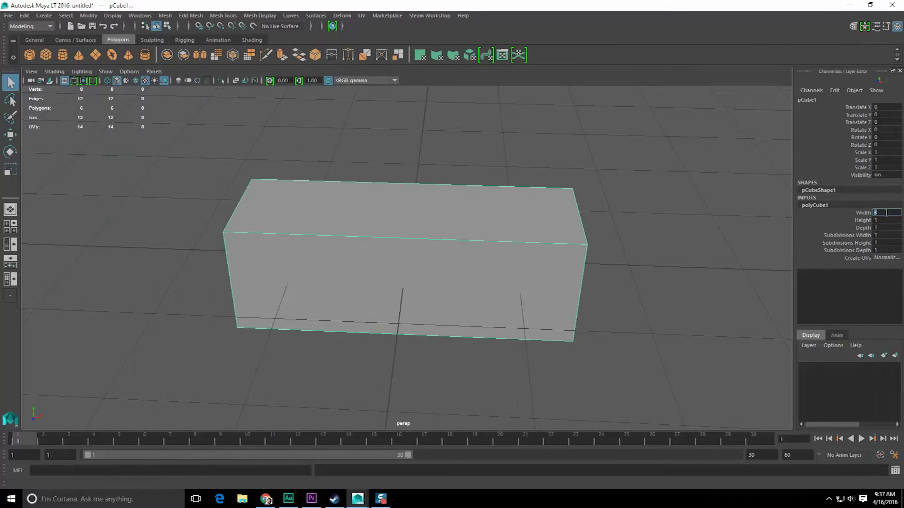
pyautogui.write('2.5')
pyautogui.press('Return')
pyautogui.keyDown('alt'); pyautogui.moveTo(495, 257); pyautogui.dragTo(299, 434); pyautogui.keyUp('alt')
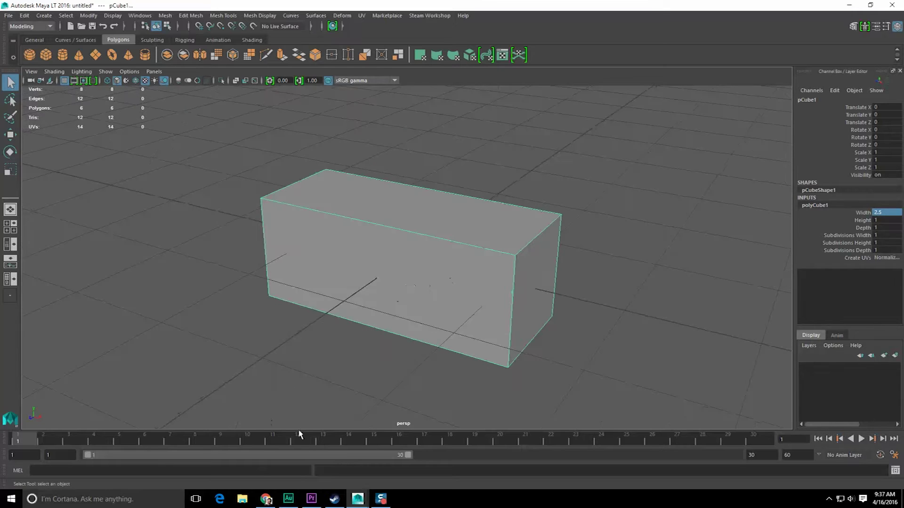
# - Check the office's proportions in the Premiere Pro footage and set the cube's depth to 5 in Maya LT
pyautogui.click(311, 499)
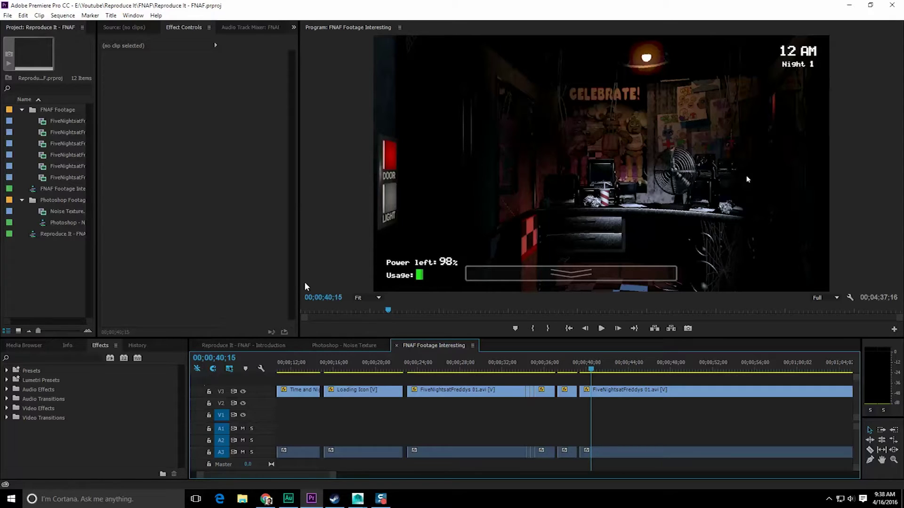
pyautogui.click(842, 8)
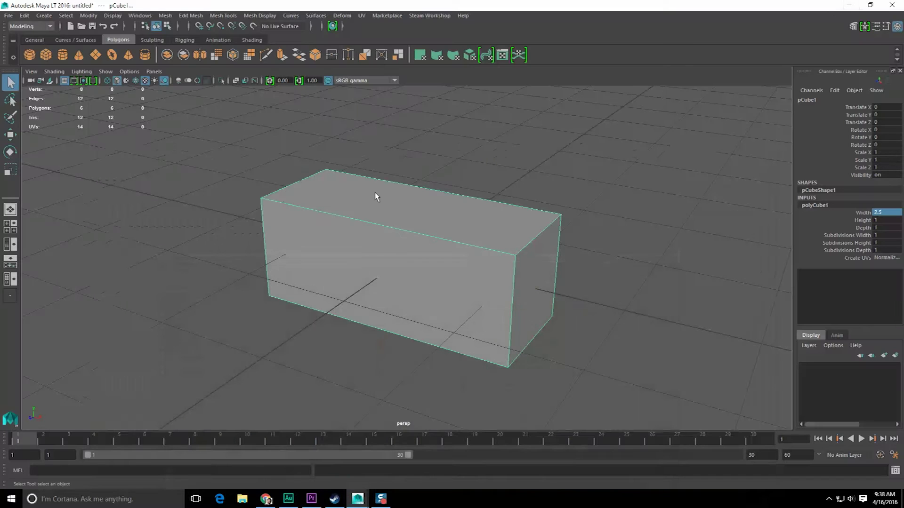
pyautogui.click(887, 221)
pyautogui.click(887, 227)
pyautogui.write('5')
pyautogui.press('Return')
pyautogui.keyDown('alt'); pyautogui.moveTo(473, 300); pyautogui.dragTo(499, 302); pyautogui.keyUp('alt')
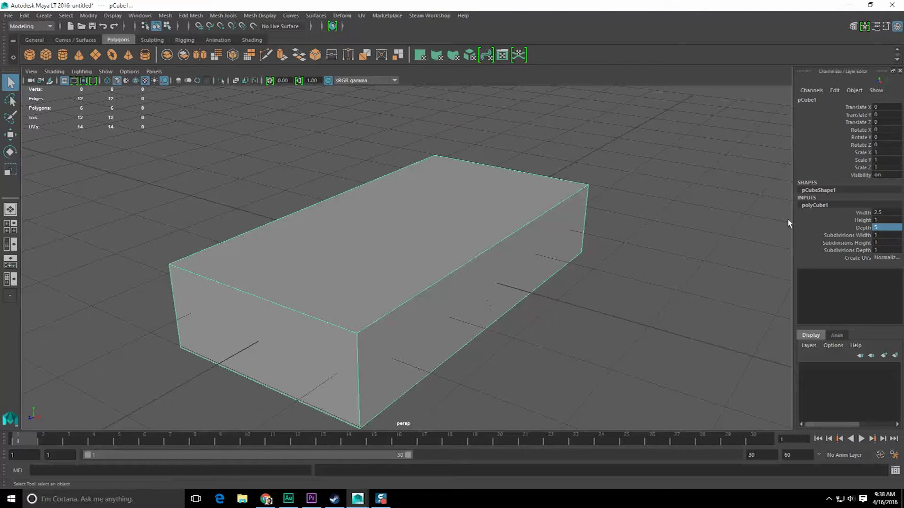
# - Recheck the office footage in Premiere Pro and the feet-to-meters conversion in Chrome for the room's height
pyautogui.click(313, 497)
pyautogui.moveTo(584, 367)
pyautogui.mouseDown()
pyautogui.moveTo(606, 369)
pyautogui.moveTo(569, 376)
pyautogui.mouseUp()
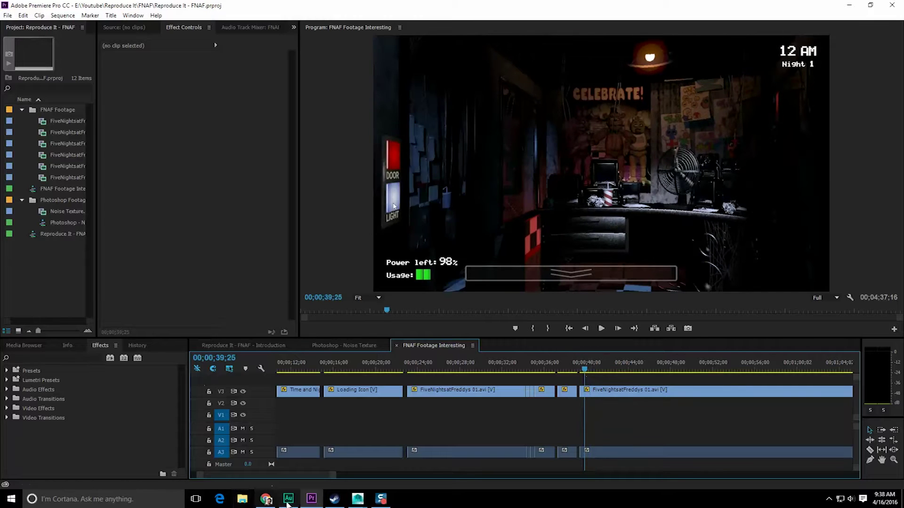
pyautogui.click(266, 499)
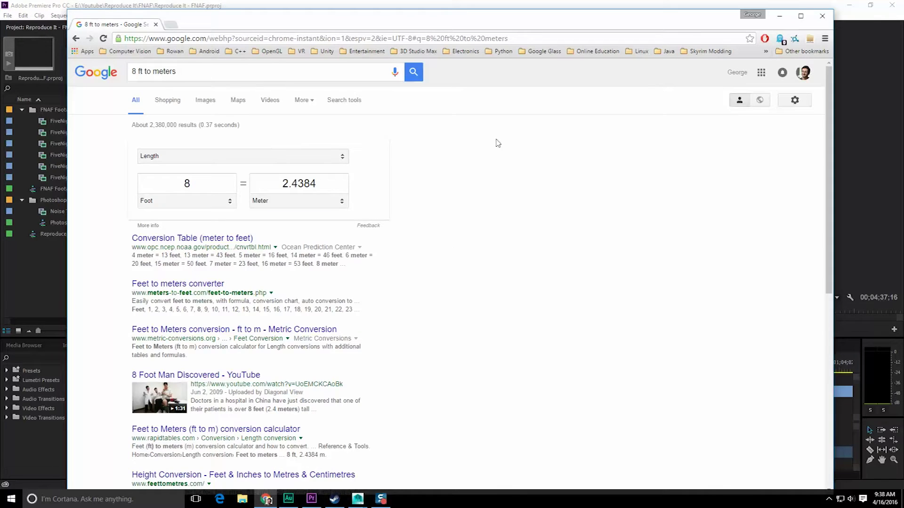
pyautogui.click(780, 16)
pyautogui.click(849, 4)
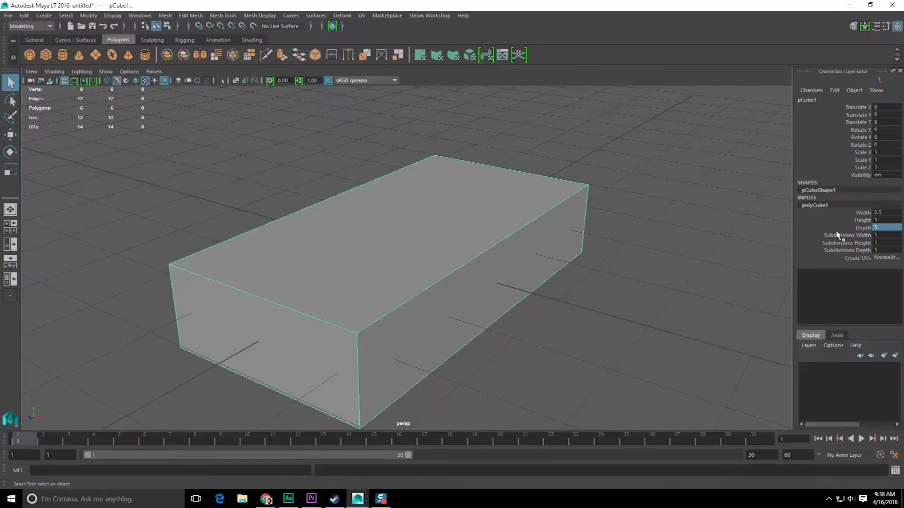
# - Set the cube's height to 2.5 in Maya LT and activate the Move tool
pyautogui.write('2.')
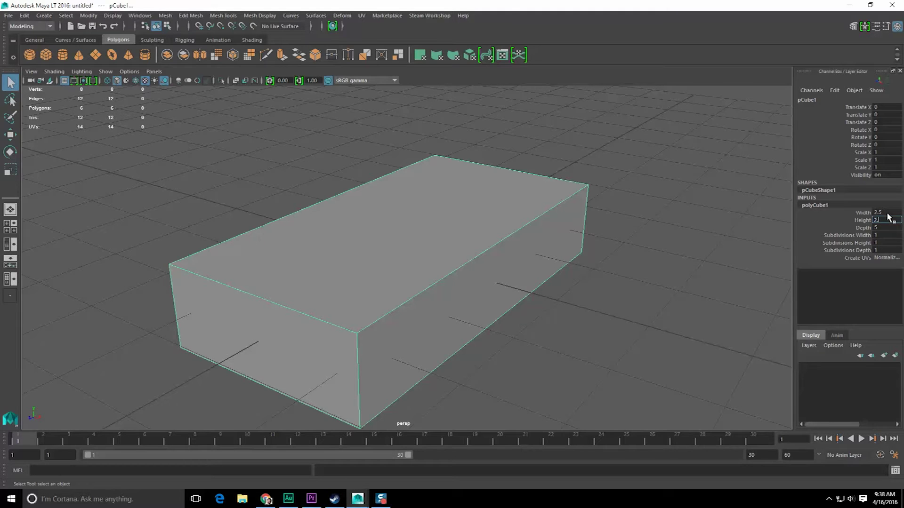
pyautogui.write('5')
pyautogui.press('Return')
pyautogui.press('f')
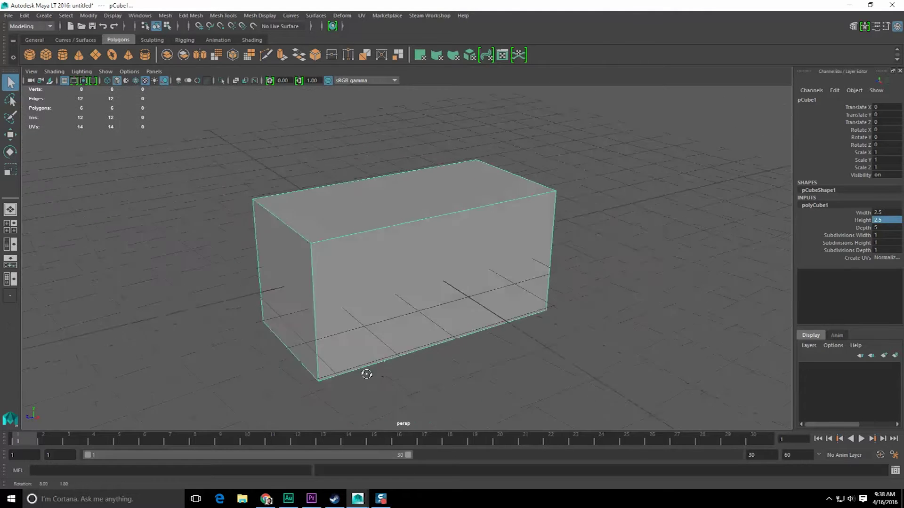
pyautogui.press('w')
pyautogui.keyDown('alt'); pyautogui.moveTo(450, 305); pyautogui.dragTo(453, 301); pyautogui.keyUp('alt')
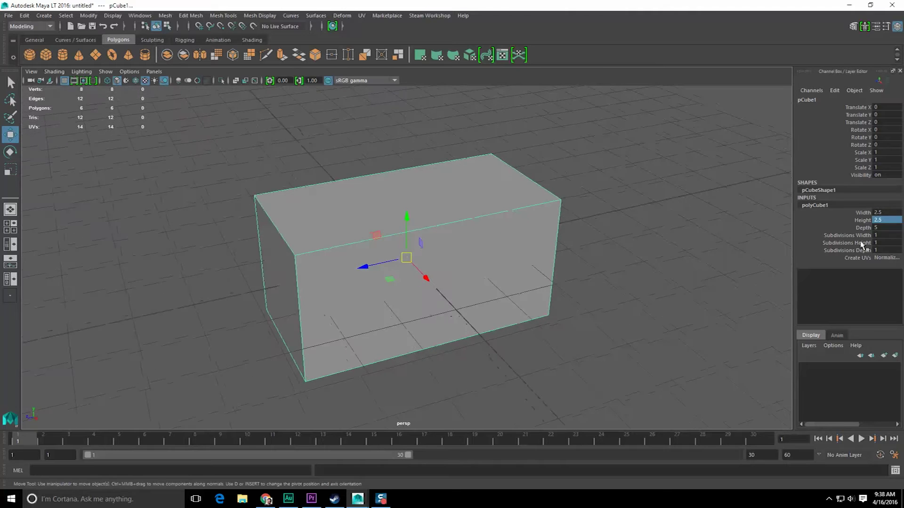
# - Set the cube's depth to 4.5
pyautogui.click(888, 227)
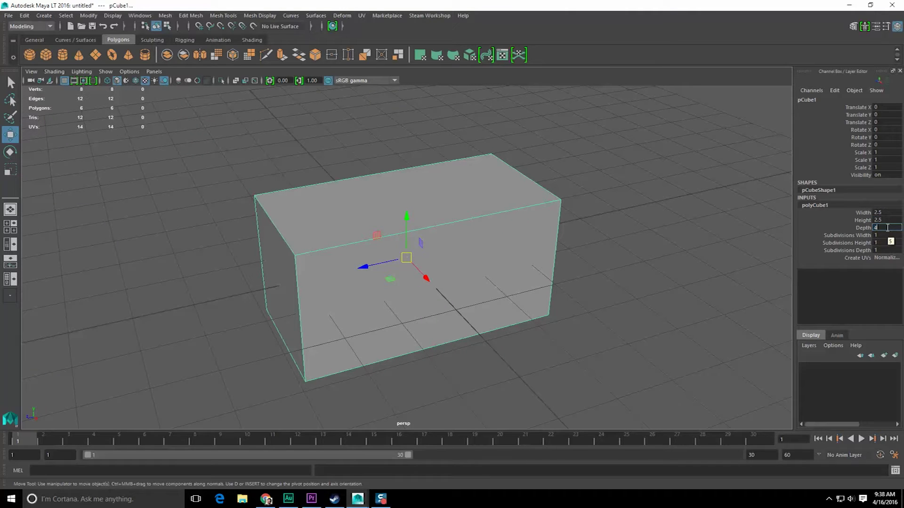
pyautogui.write('4.5')
pyautogui.press('Return')
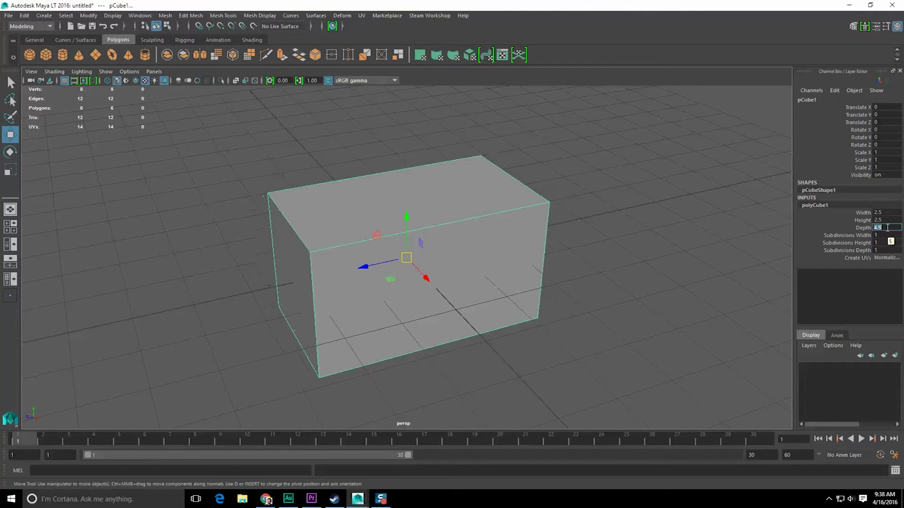
# - Snap the cube's pivot point down to the level of its bottom corner
pyautogui.press('d')
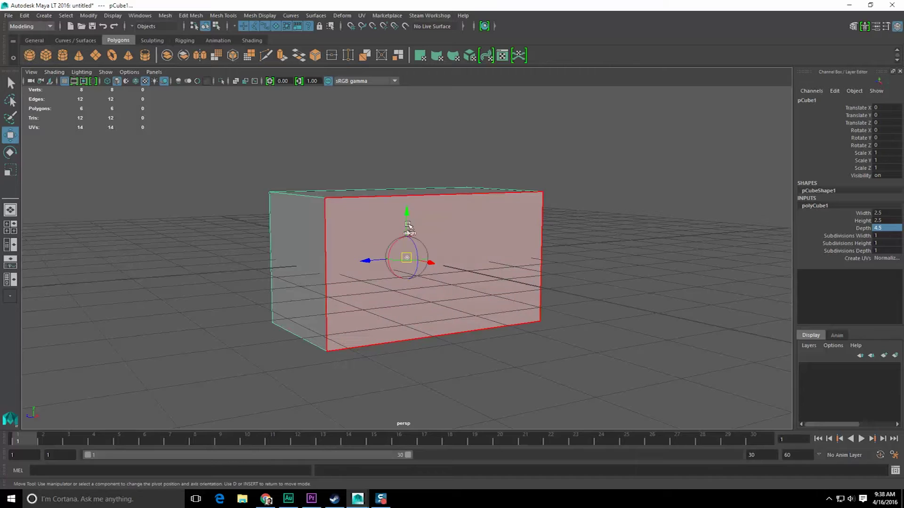
pyautogui.click(408, 229)
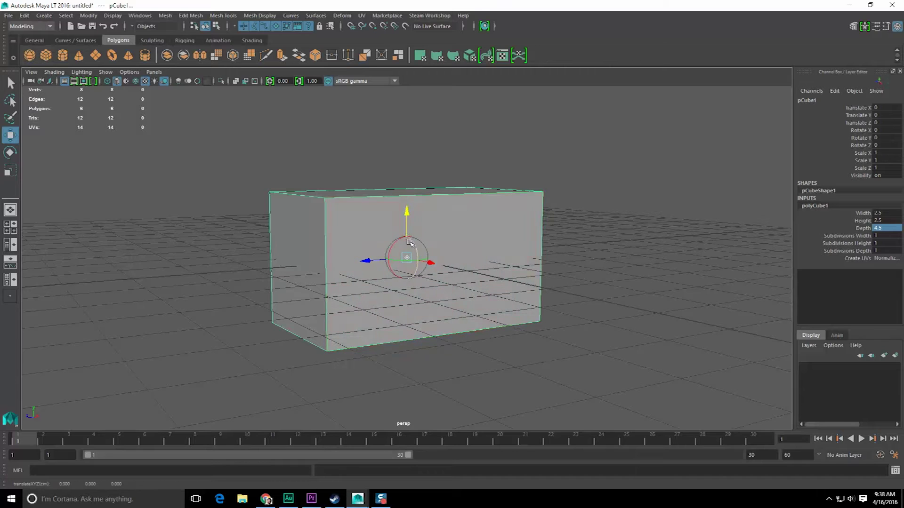
pyautogui.press('v')
pyautogui.middleClick(268, 327)
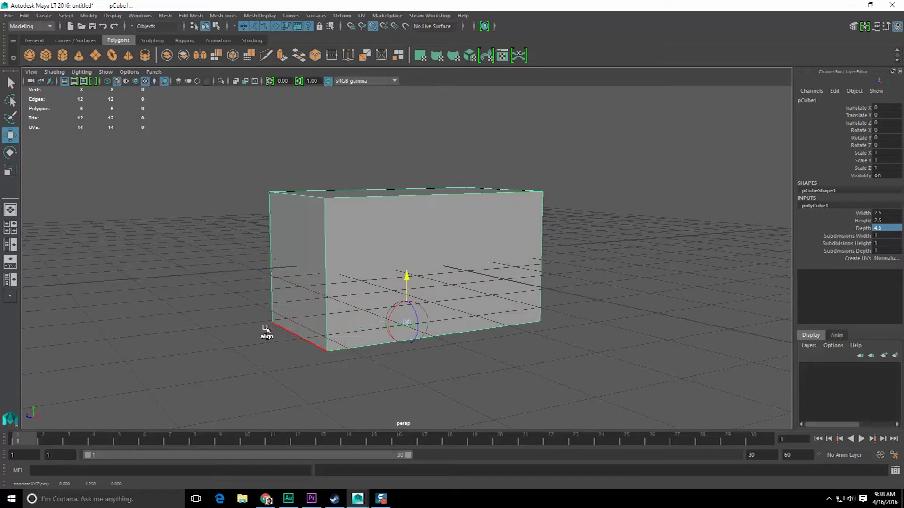
# - Raise the cube with grid snapping so its base sits on the ground grid, at Translate Y 1.25
pyautogui.moveTo(407, 275); pyautogui.dragTo(421, 265)
pyautogui.press('x')
pyautogui.keyDown('alt'); pyautogui.moveTo(330, 231); pyautogui.dragTo(383, 273); pyautogui.keyUp('alt')
pyautogui.press('q')
pyautogui.click(530, 309)
pyautogui.keyDown('alt'); pyautogui.moveTo(531, 313); pyautogui.dragTo(444, 276); pyautogui.keyUp('alt')
pyautogui.click(444, 276)
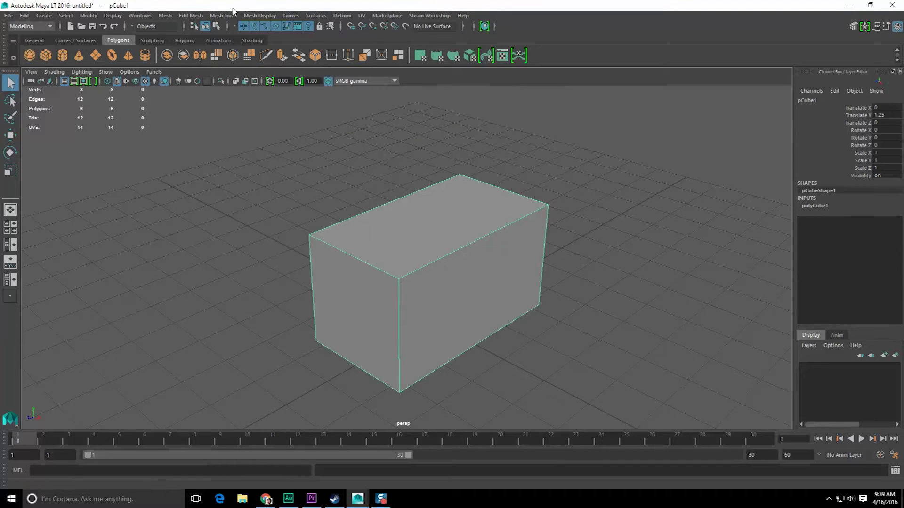
# - Reverse the cube's normals so its faces point into the room
pyautogui.click(311, 16)
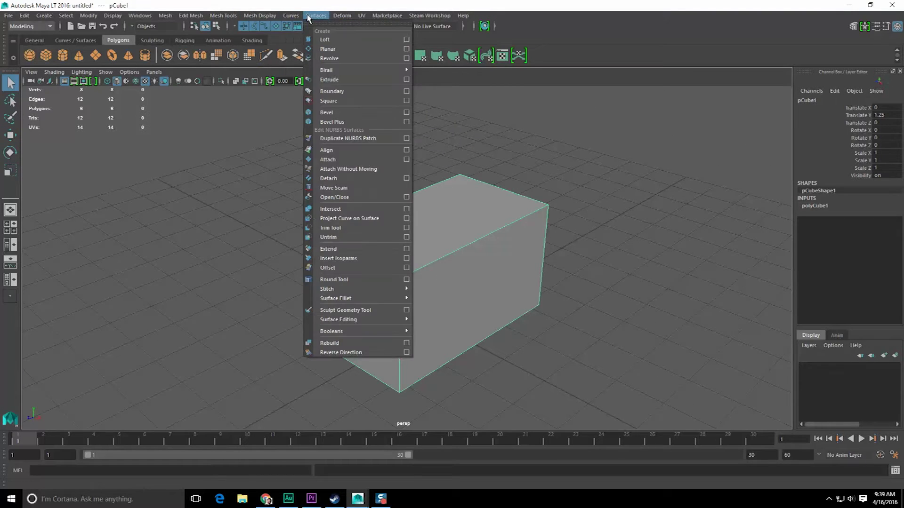
pyautogui.moveTo(260, 15)
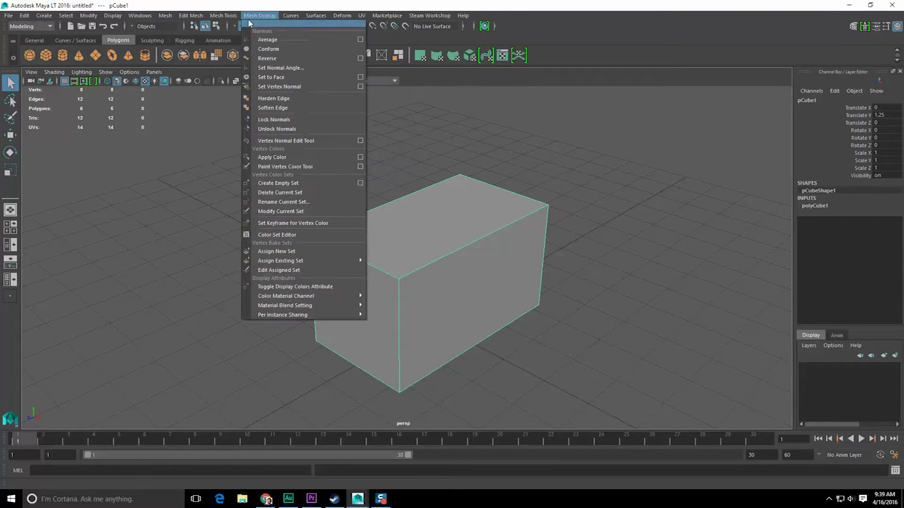
pyautogui.click(284, 60)
pyautogui.keyDown('alt'); pyautogui.moveTo(510, 236); pyautogui.dragTo(476, 233); pyautogui.keyUp('alt')
# - Turn on backface culling in the viewport and reselect the cube
pyautogui.click(106, 96)
pyautogui.click(55, 74)
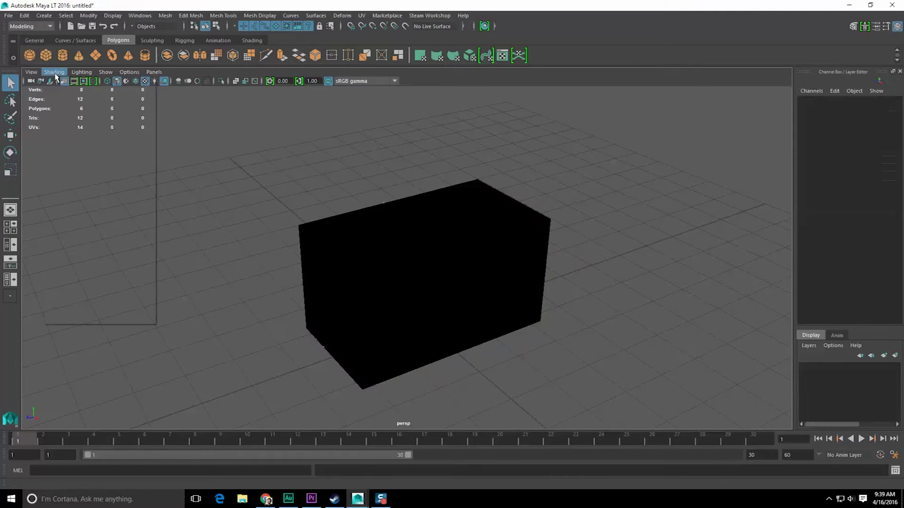
pyautogui.click(50, 239)
pyautogui.keyDown('alt'); pyautogui.moveTo(337, 213); pyautogui.dragTo(408, 250); pyautogui.keyUp('alt')
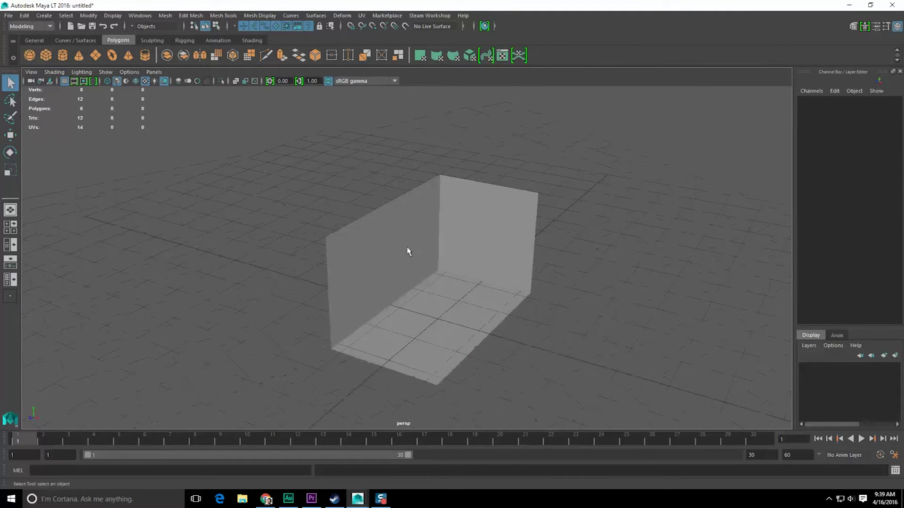
pyautogui.click(410, 252)
pyautogui.keyDown('alt'); pyautogui.moveTo(464, 259); pyautogui.dragTo(440, 247, button='middle'); pyautogui.keyUp('alt')
pyautogui.keyDown('alt'); pyautogui.moveTo(440, 246); pyautogui.dragTo(396, 245); pyautogui.keyUp('alt')
# - Save the scene as SecurityRoom_01 in the project's scenes folder
pyautogui.hotkey('ctrl', 'shift', 's')
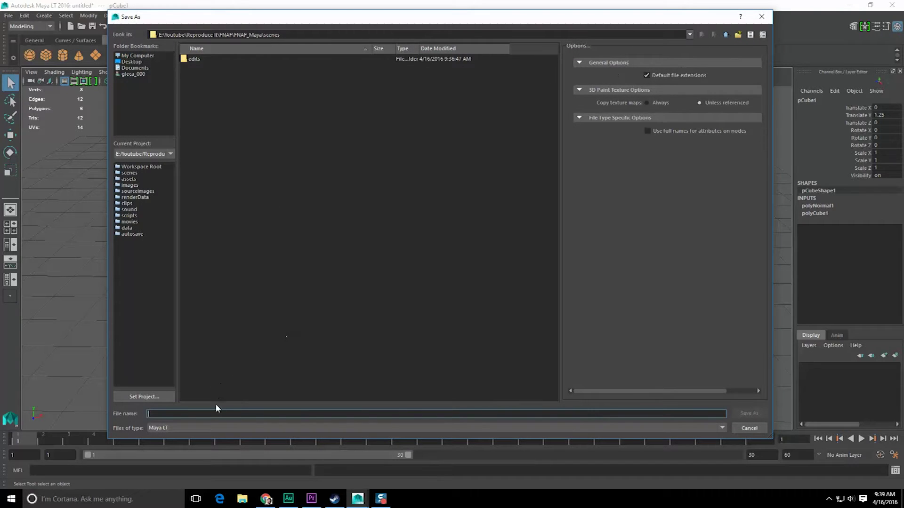
pyautogui.write('SecurityRoom_01')
pyautogui.press('Return')
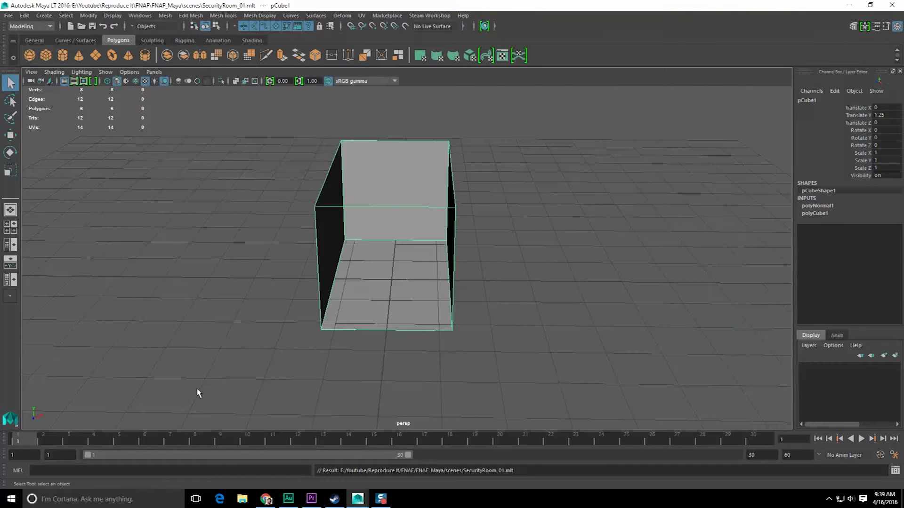
# - Check the office footage in Premiere Pro and insert three vertical edge loops along the room's length in Maya LT
pyautogui.keyDown('alt'); pyautogui.moveTo(469, 219); pyautogui.dragTo(445, 240); pyautogui.keyUp('alt')
pyautogui.click(312, 502)
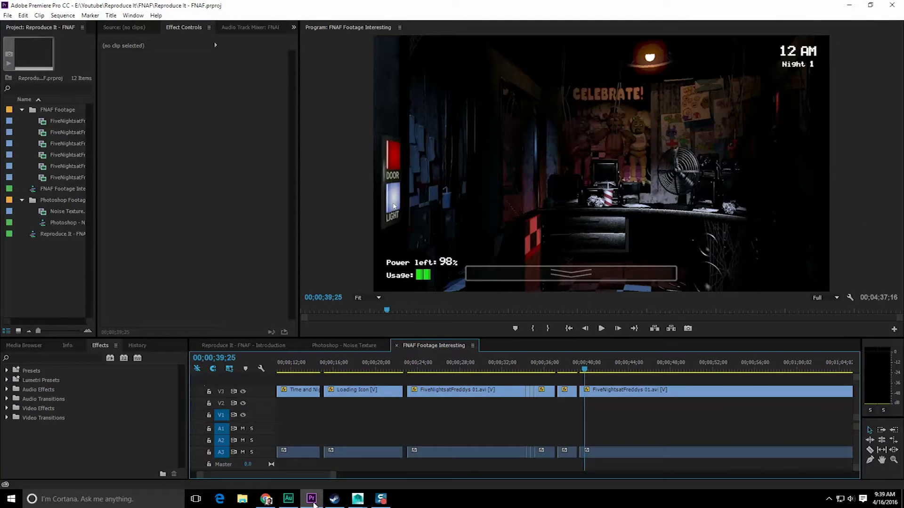
pyautogui.click(314, 505)
pyautogui.keyDown('alt'); pyautogui.moveTo(442, 314); pyautogui.dragTo(446, 286); pyautogui.keyUp('alt')
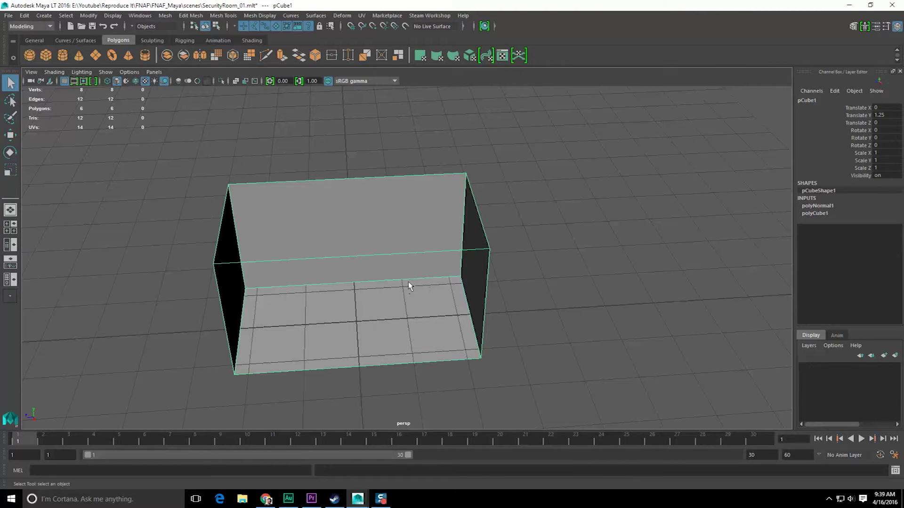
pyautogui.keyDown('shift'); pyautogui.moveTo(346, 207); pyautogui.dragTo(314, 221, button='right'); pyautogui.keyUp('shift')
pyautogui.doubleClick(11, 187)
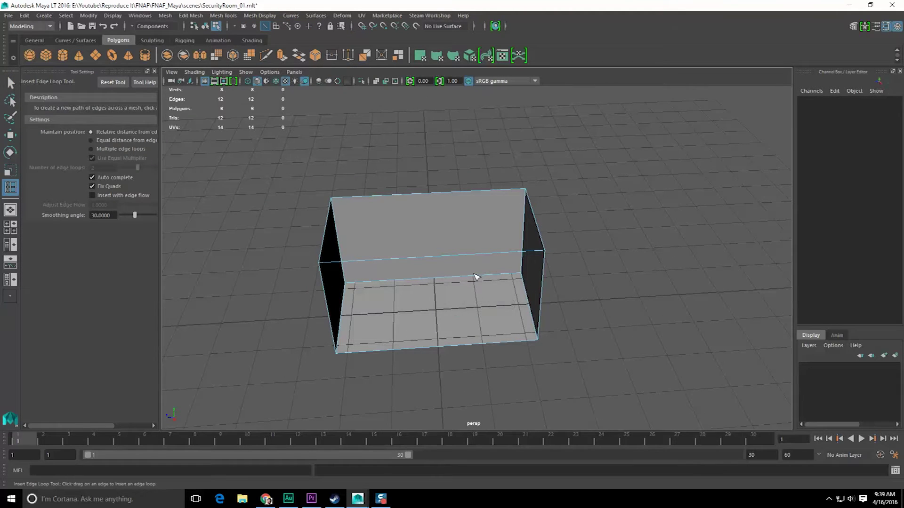
pyautogui.moveTo(476, 276); pyautogui.dragTo(526, 273)
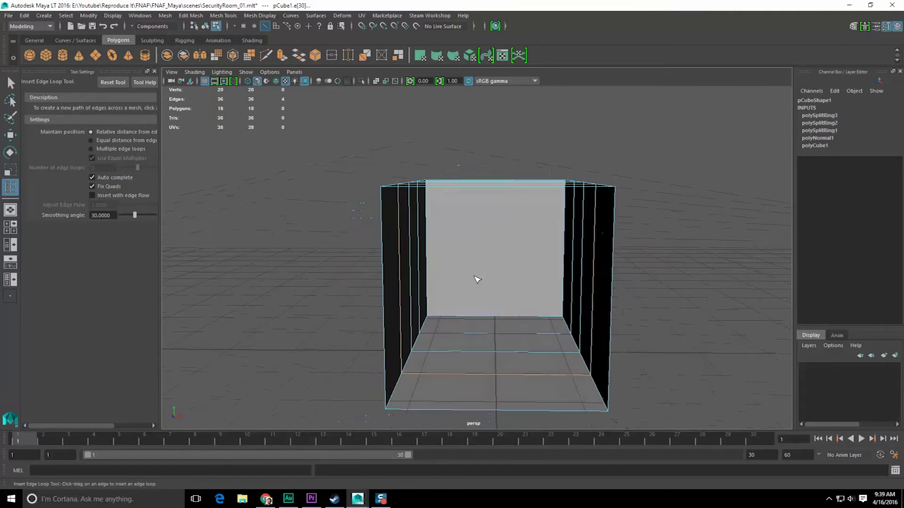
# - Convert 4 feet to meters in the Google converter in Chrome
pyautogui.keyDown('alt'); pyautogui.moveTo(476, 279); pyautogui.dragTo(567, 299, button='right'); pyautogui.keyUp('alt')
pyautogui.keyDown('alt'); pyautogui.moveTo(567, 299); pyautogui.dragTo(508, 264, button='middle'); pyautogui.keyUp('alt')
pyautogui.keyDown('alt'); pyautogui.moveTo(508, 264); pyautogui.dragTo(513, 259, button='right'); pyautogui.keyUp('alt')
pyautogui.keyDown('alt'); pyautogui.moveTo(517, 262); pyautogui.dragTo(456, 283); pyautogui.keyUp('alt')
pyautogui.scroll(-8, 520, 290)
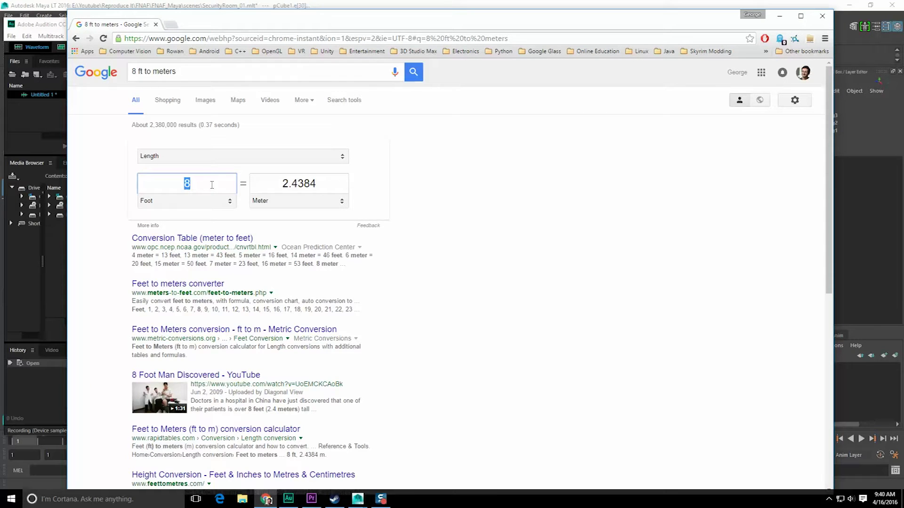
pyautogui.write('4')
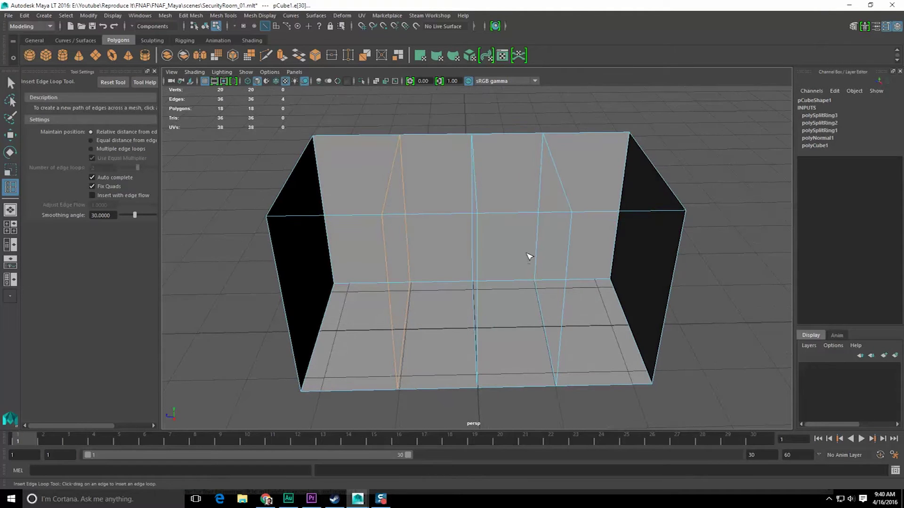
# - Back in Maya LT, adjust the spacing of the vertical edge loops by moving them along the room's length
pyautogui.press('w')
pyautogui.keyDown('alt'); pyautogui.moveTo(574, 257); pyautogui.dragTo(527, 254); pyautogui.keyUp('alt')
pyautogui.doubleClick(508, 256)
pyautogui.moveTo(455, 265); pyautogui.dragTo(467, 267)
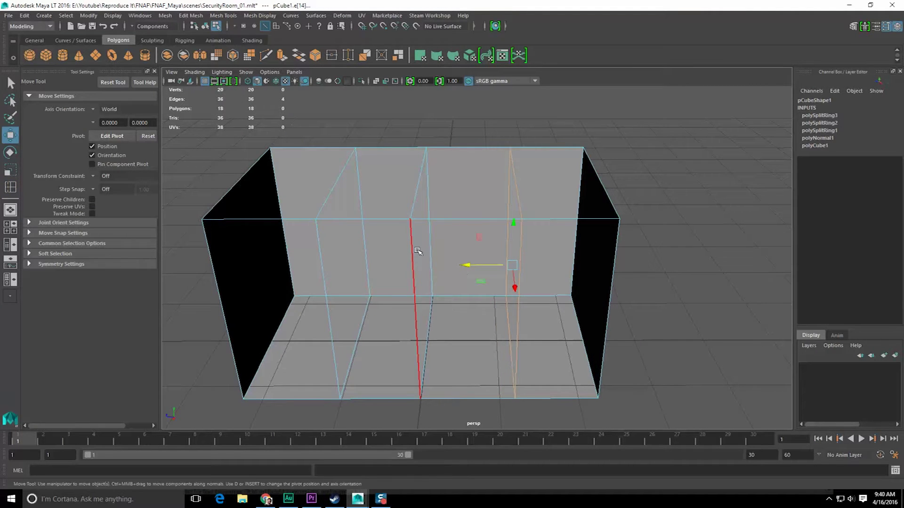
pyautogui.click(416, 250)
pyautogui.keyDown('alt'); pyautogui.moveTo(416, 250); pyautogui.dragTo(433, 244); pyautogui.keyUp('alt')
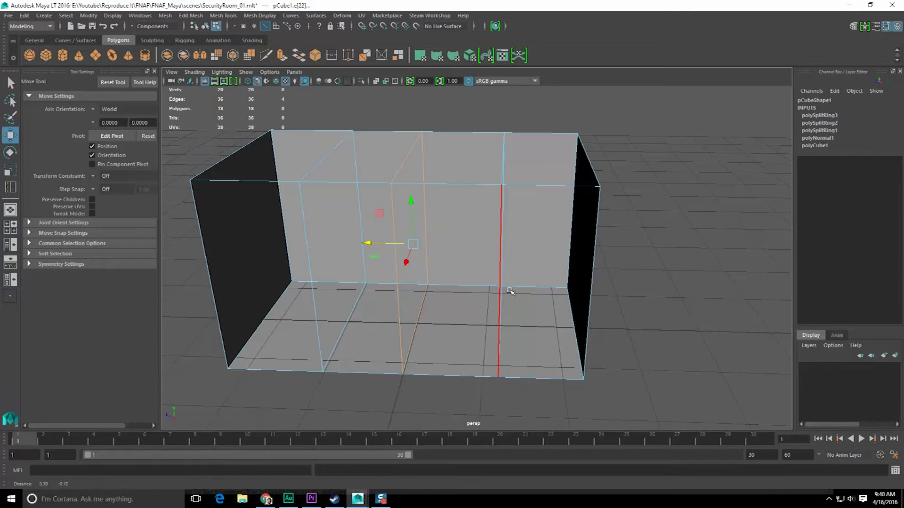
pyautogui.keyDown('alt'); pyautogui.moveTo(509, 297); pyautogui.dragTo(498, 302); pyautogui.keyUp('alt')
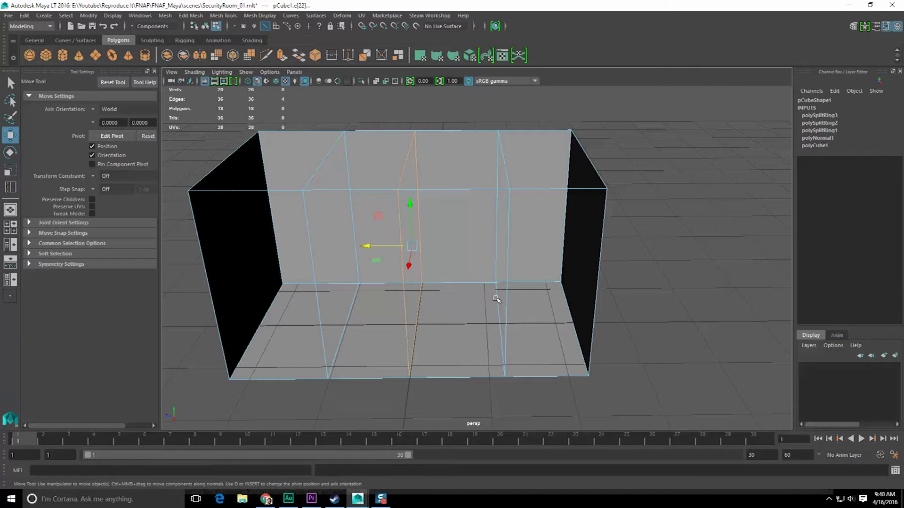
# - Insert a horizontal edge loop around the room's walls at roughly mid-height
pyautogui.press('F8')
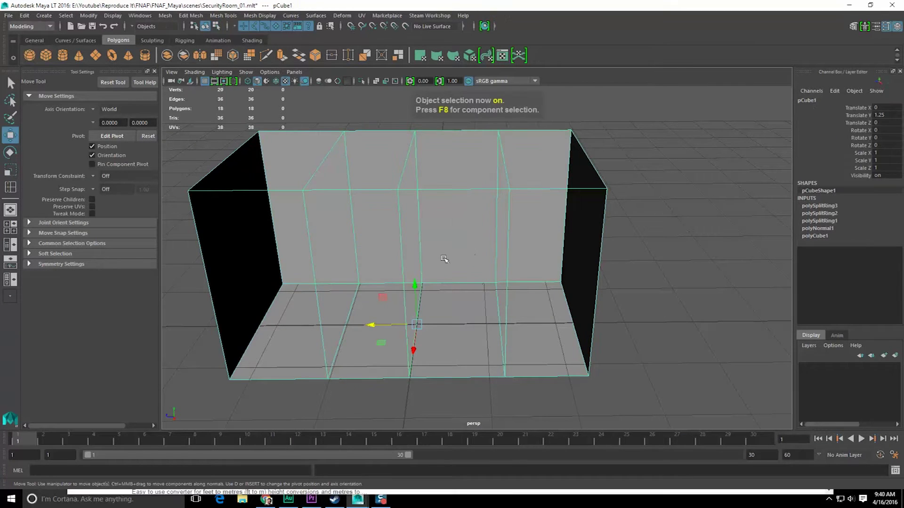
pyautogui.moveTo(471, 249); pyautogui.dragTo(433, 263, button='right')
pyautogui.keyDown('alt'); pyautogui.moveTo(493, 304); pyautogui.dragTo(513, 286); pyautogui.keyUp('alt')
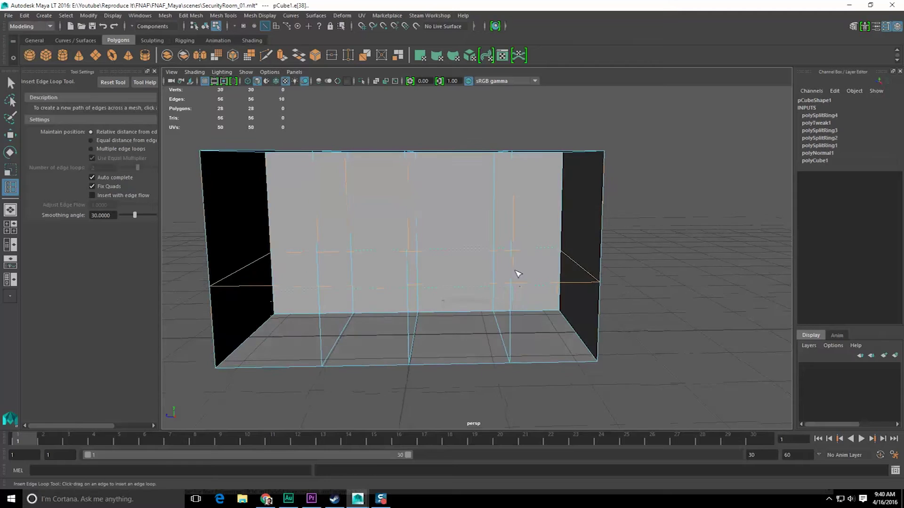
pyautogui.keyDown('alt'); pyautogui.moveTo(377, 287); pyautogui.dragTo(472, 300); pyautogui.keyUp('alt')
pyautogui.scroll(-2, 479, 308)
pyautogui.scroll(2, 481, 313)
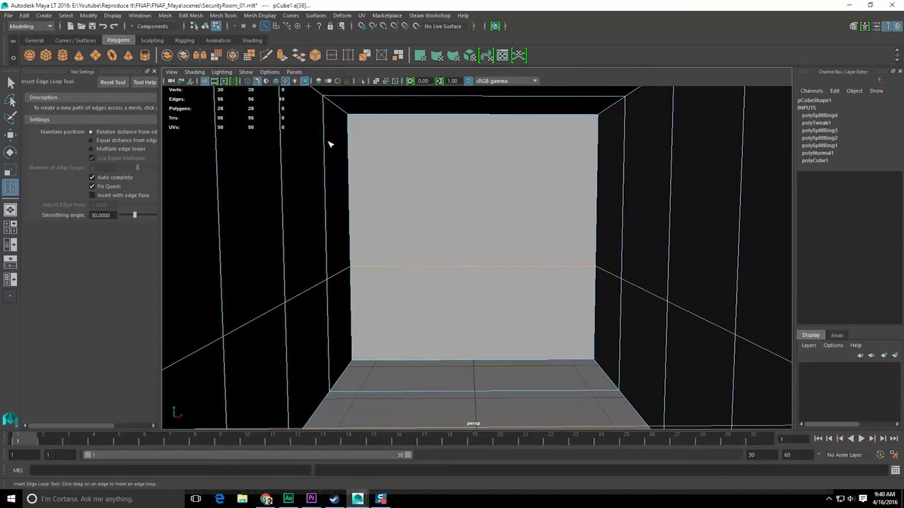
# - Recheck the Premiere Pro footage, insert a second horizontal edge loop near the ceiling in Maya LT and move it slightly upward
pyautogui.click(313, 500)
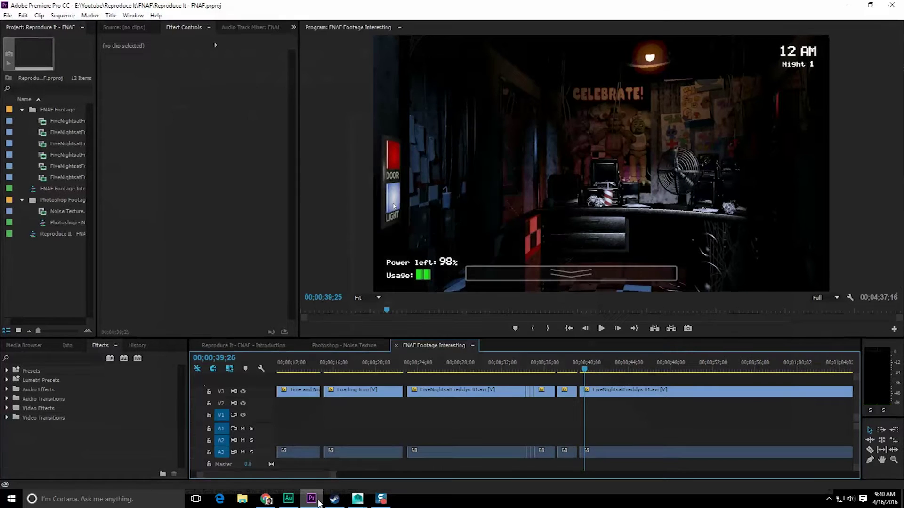
pyautogui.click(320, 495)
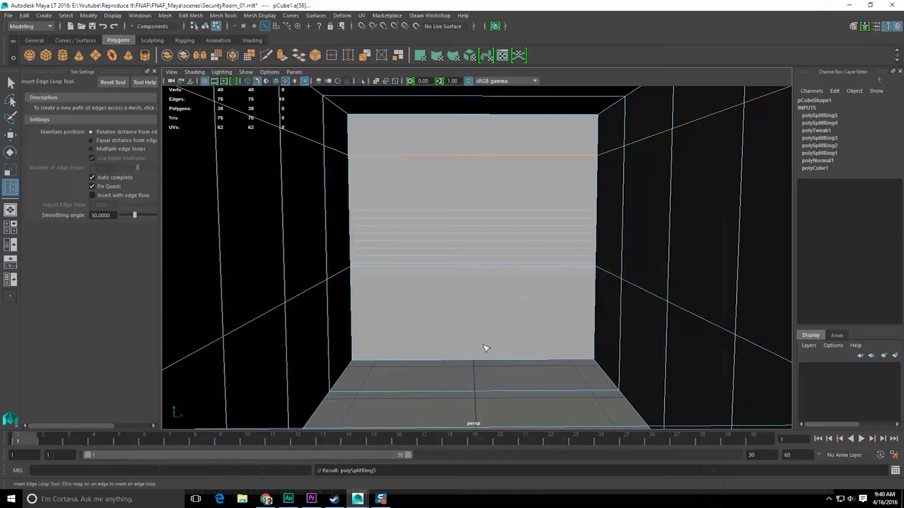
pyautogui.keyDown('alt'); pyautogui.moveTo(485, 347); pyautogui.dragTo(478, 339); pyautogui.keyUp('alt')
pyautogui.press('w')
pyautogui.scroll(-4, 496, 119)
pyautogui.moveTo(475, 148); pyautogui.dragTo(476, 143)
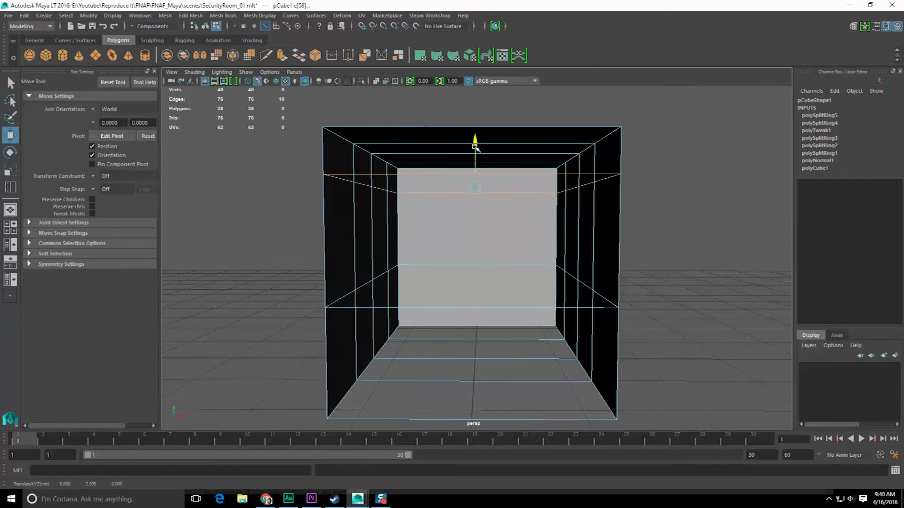
pyautogui.keyDown('alt'); pyautogui.moveTo(494, 240); pyautogui.dragTo(522, 244, button='right'); pyautogui.keyUp('alt')
pyautogui.keyDown('alt'); pyautogui.moveTo(673, 270); pyautogui.dragTo(542, 278); pyautogui.keyUp('alt')
pyautogui.keyDown('alt'); pyautogui.moveTo(541, 278); pyautogui.dragTo(565, 301, button='middle'); pyautogui.keyUp('alt')
pyautogui.keyDown('alt'); pyautogui.moveTo(565, 301); pyautogui.dragTo(541, 303); pyautogui.keyUp('alt')
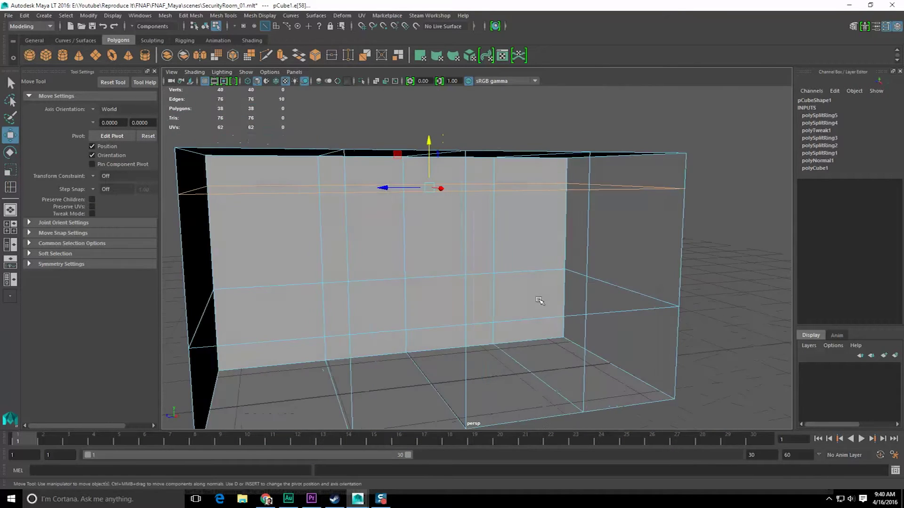
# - Examine both door sides of the office in the Premiere Pro footage, advancing to 00;00;41;15, and return to Maya LT
pyautogui.moveTo(428, 205); pyautogui.dragTo(428, 232, button='right')
pyautogui.keyDown('alt'); pyautogui.moveTo(387, 240); pyautogui.dragTo(450, 248); pyautogui.keyUp('alt')
pyautogui.keyDown('alt'); pyautogui.moveTo(450, 249); pyautogui.dragTo(467, 255, button='right'); pyautogui.keyUp('alt')
pyautogui.scroll(-5, 468, 255)
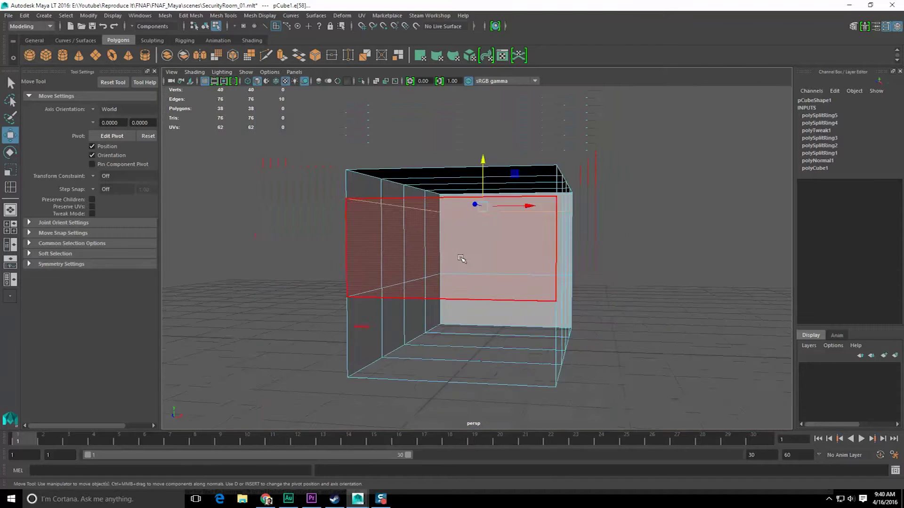
pyautogui.keyDown('alt'); pyautogui.moveTo(461, 258); pyautogui.dragTo(492, 275); pyautogui.keyUp('alt')
pyautogui.click(315, 500)
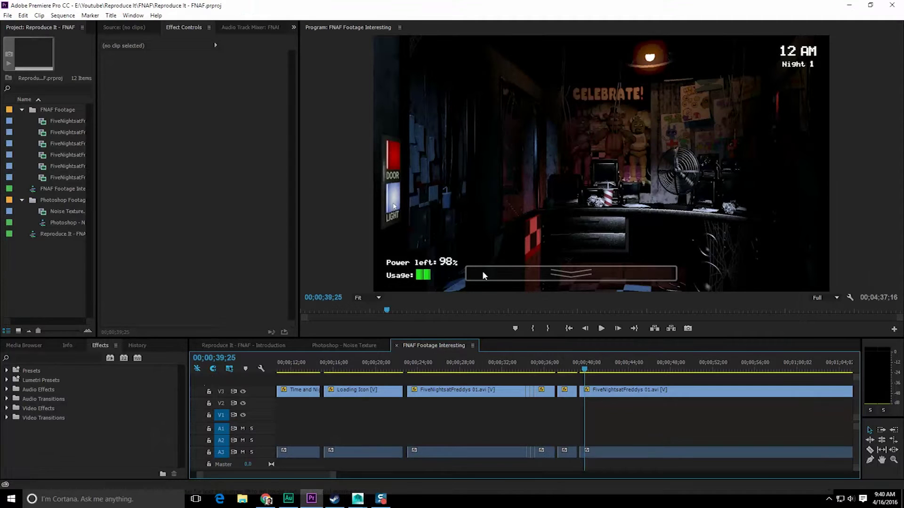
pyautogui.moveTo(585, 370); pyautogui.dragTo(604, 370)
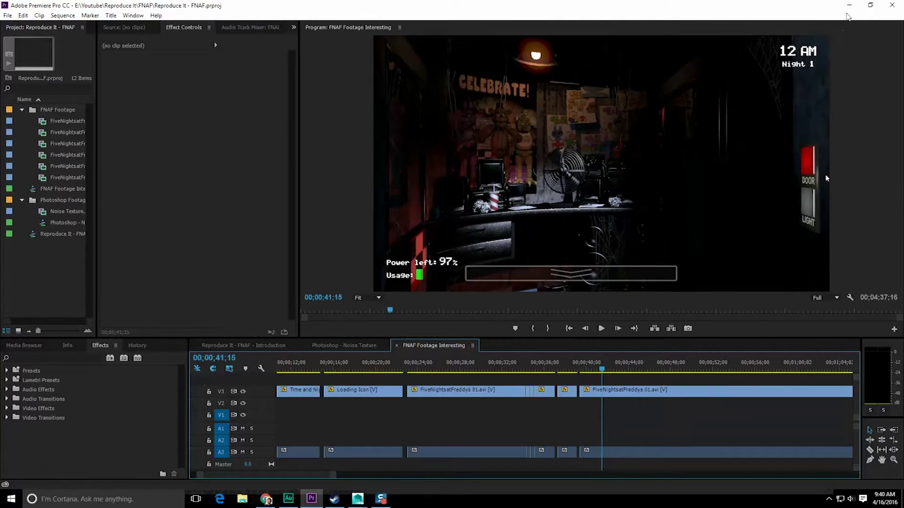
pyautogui.click(849, 6)
pyautogui.keyDown('alt'); pyautogui.moveTo(633, 204); pyautogui.dragTo(605, 206); pyautogui.keyUp('alt')
pyautogui.keyDown('alt'); pyautogui.moveTo(512, 215); pyautogui.dragTo(502, 245); pyautogui.keyUp('alt')
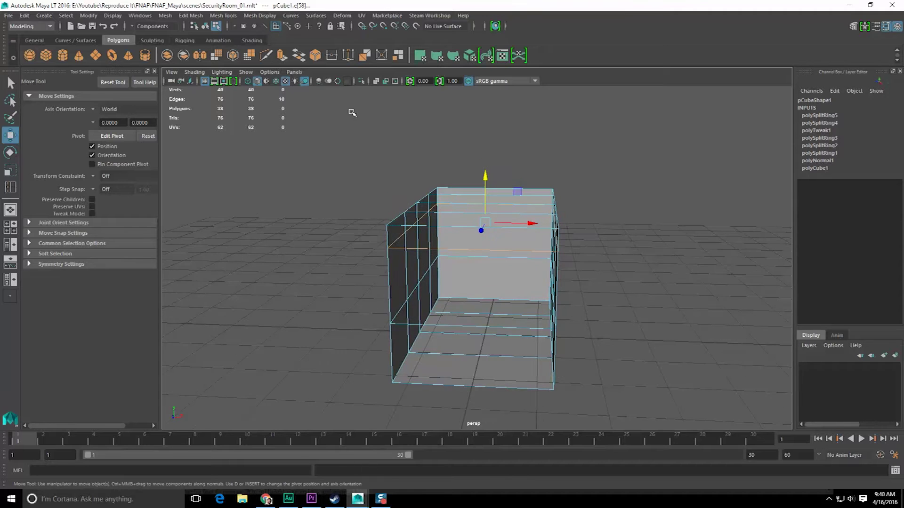
# - Insert one centered edge loop lengthwise through the room, using Multiple edge loops with the number set to 1
pyautogui.keyDown('shift'); pyautogui.rightClick(433, 258); pyautogui.keyUp('shift')
pyautogui.press('F8')
pyautogui.keyDown('shift'); pyautogui.rightClick(433, 258); pyautogui.keyUp('shift')
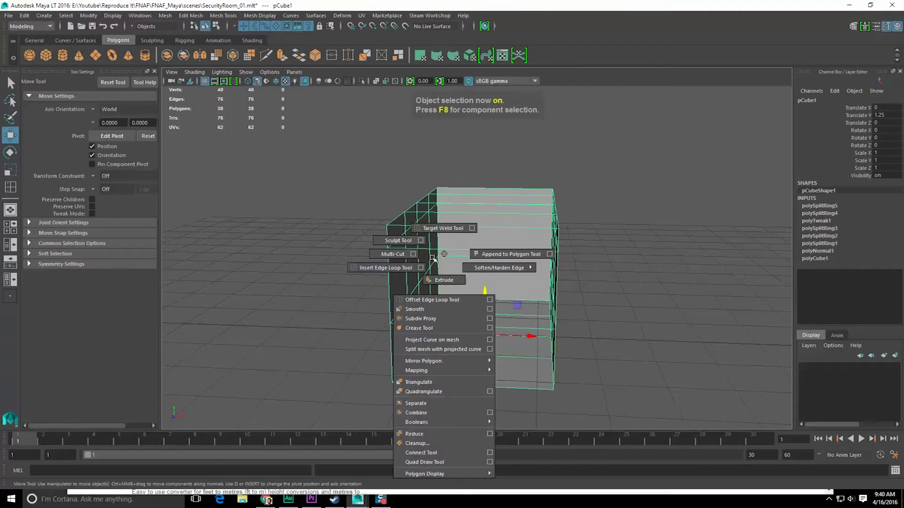
pyautogui.keyDown('shift'); pyautogui.moveTo(433, 258); pyautogui.dragTo(398, 264, button='right'); pyautogui.keyUp('shift')
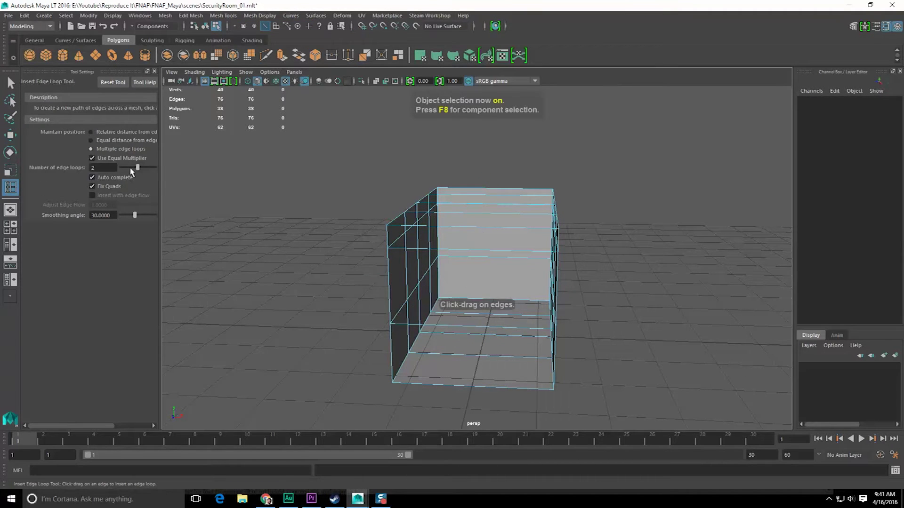
pyautogui.click(483, 227)
pyautogui.keyDown('alt'); pyautogui.moveTo(470, 242); pyautogui.dragTo(480, 244); pyautogui.keyUp('alt')
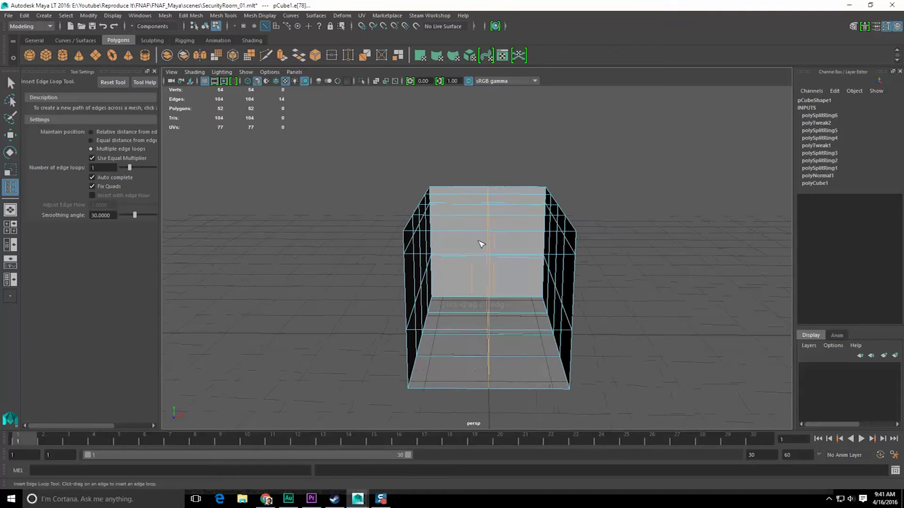
# - Select the faces on one side of the center edge loop and delete that half of the room
pyautogui.press('q')
pyautogui.moveTo(525, 184); pyautogui.dragTo(524, 209, button='right')
pyautogui.moveTo(505, 164); pyautogui.dragTo(604, 387)
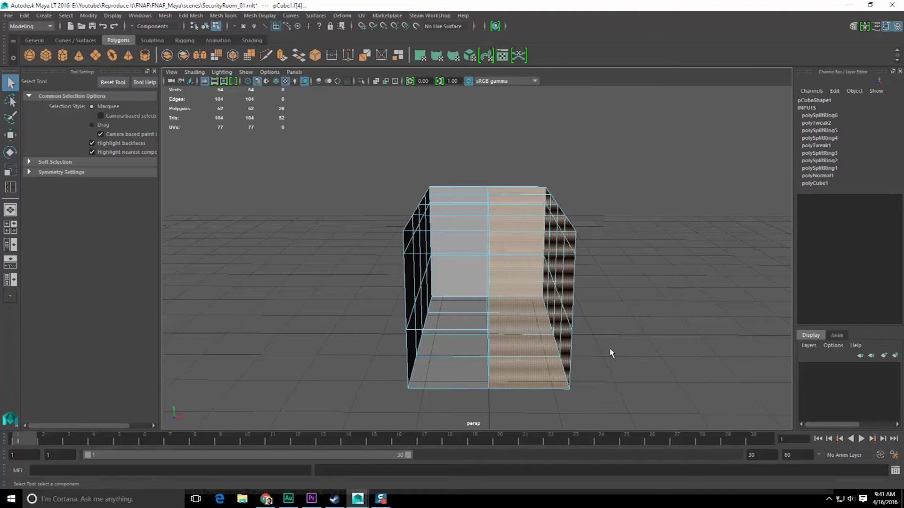
pyautogui.press('Delete')
# - Extrude the upper side-wall face for the window and scale it inward to about 0.933, checking the Premiere Pro footage for reference
pyautogui.keyDown('alt'); pyautogui.moveTo(611, 353); pyautogui.dragTo(521, 274); pyautogui.keyUp('alt')
pyautogui.click(530, 207)
pyautogui.keyDown('shift'); pyautogui.moveTo(514, 207); pyautogui.dragTo(513, 232, button='right'); pyautogui.keyUp('shift')
pyautogui.scroll(5, 488, 240)
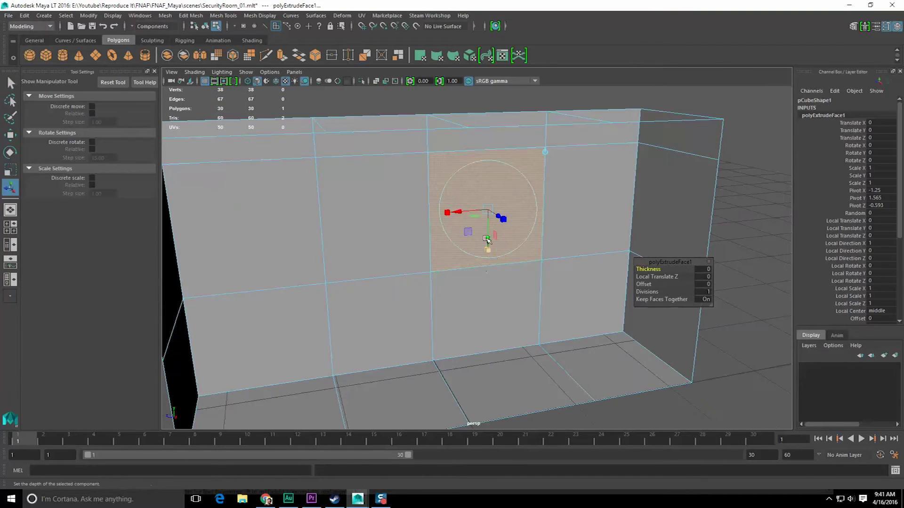
pyautogui.scroll(-1, 488, 240)
pyautogui.click(312, 499)
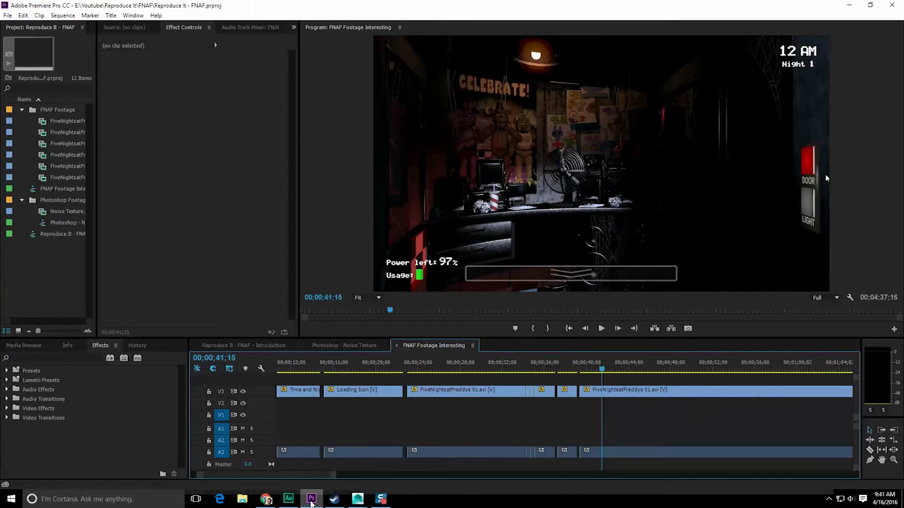
pyautogui.moveTo(599, 372); pyautogui.dragTo(593, 372)
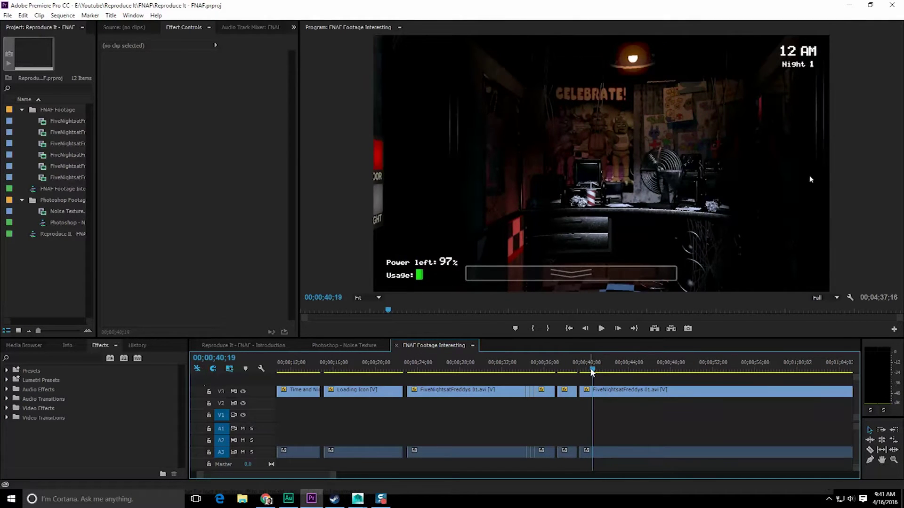
pyautogui.click(849, 5)
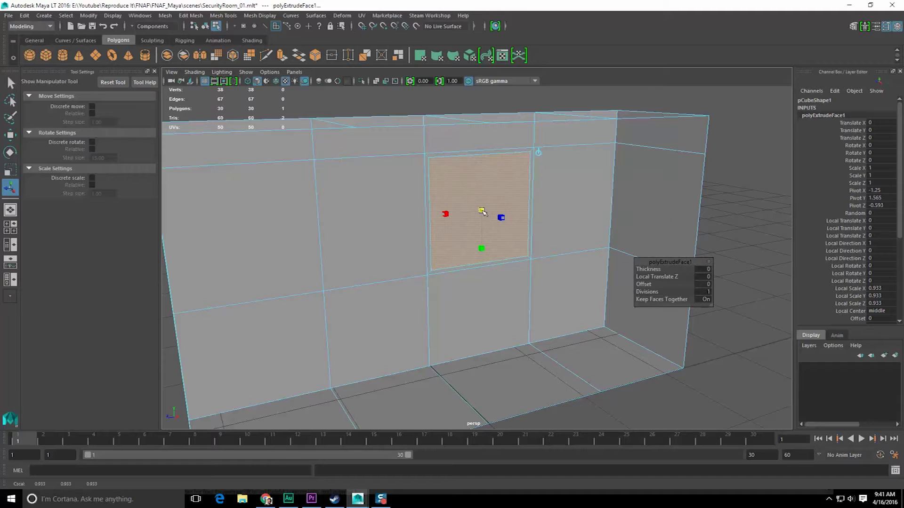
# - Extrude the inset window face again and push it back into the wall to a Local Translate Z of about -0.054
pyautogui.scroll(3, 483, 213)
pyautogui.hotkey('ctrl', 'e')
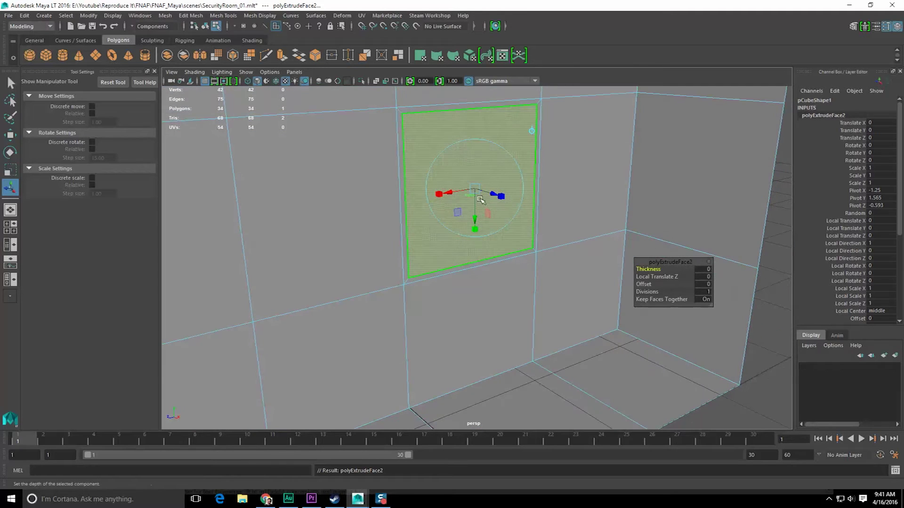
pyautogui.moveTo(493, 194); pyautogui.dragTo(490, 194)
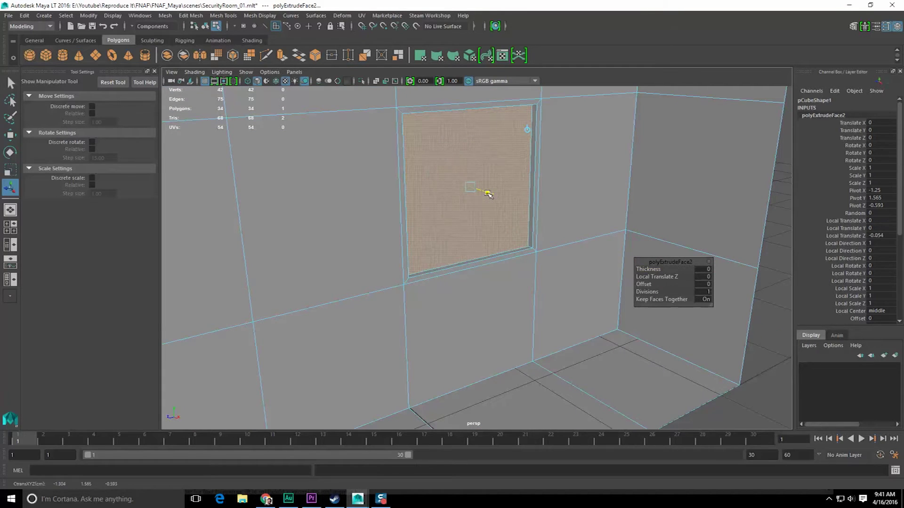
pyautogui.press('q')
# - Select the four narrow border faces around the window and extrude them into the room as a frame, with Local Translate Z about 0.0238
pyautogui.keyDown('alt'); pyautogui.moveTo(515, 242); pyautogui.dragTo(518, 266, button='middle'); pyautogui.keyUp('alt')
pyautogui.keyDown('alt'); pyautogui.moveTo(518, 267); pyautogui.dragTo(522, 254); pyautogui.keyUp('alt')
pyautogui.moveTo(524, 167); pyautogui.dragTo(526, 179, button='right')
pyautogui.click(509, 147)
pyautogui.keyDown('shift'); pyautogui.click(529, 163); pyautogui.keyUp('shift')
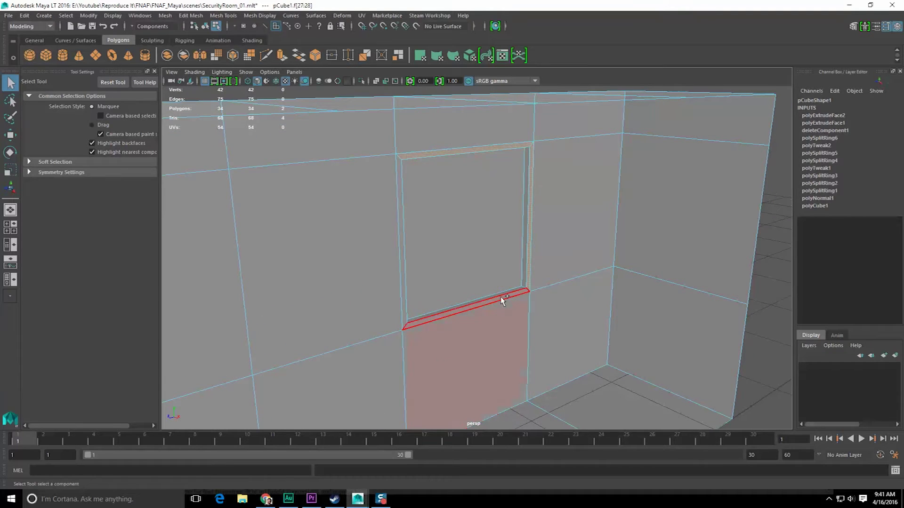
pyautogui.keyDown('shift'); pyautogui.click(501, 297); pyautogui.keyUp('shift')
pyautogui.keyDown('shift'); pyautogui.click(403, 262); pyautogui.keyUp('shift')
pyautogui.keyDown('shift'); pyautogui.moveTo(406, 260); pyautogui.dragTo(405, 275, button='right'); pyautogui.keyUp('shift')
pyautogui.keyDown('alt'); pyautogui.moveTo(402, 275); pyautogui.dragTo(396, 275); pyautogui.keyUp('alt')
pyautogui.moveTo(487, 314); pyautogui.dragTo(491, 315)
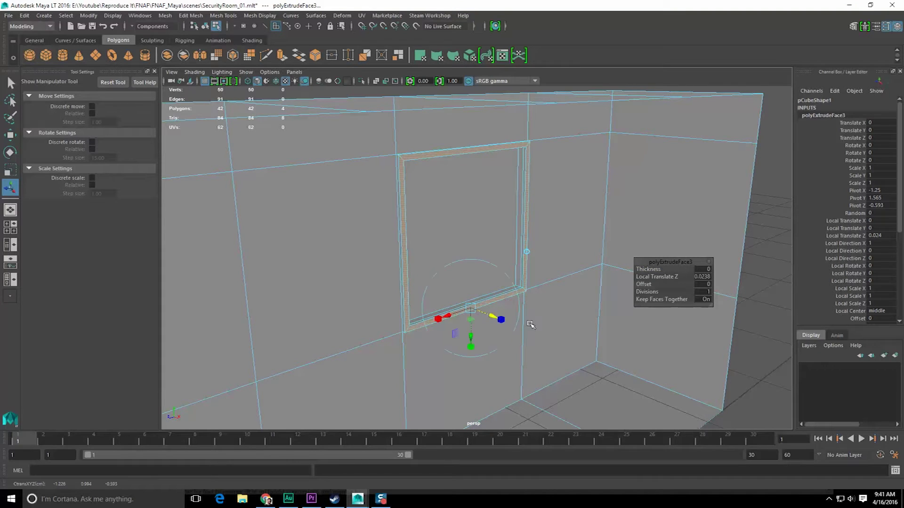
pyautogui.keyDown('alt'); pyautogui.moveTo(531, 325); pyautogui.dragTo(499, 318); pyautogui.keyUp('alt')
pyautogui.press('q')
pyautogui.click(485, 259)
# - View the framed window wall, compare it with the game footage in Premiere Pro, and return to Maya LT
pyautogui.scroll(-3, 484, 259)
pyautogui.moveTo(424, 264)
pyautogui.keyDown('alt'); pyautogui.mouseDown()
pyautogui.moveTo(555, 267)
pyautogui.moveTo(411, 267)
pyautogui.mouseUp(); pyautogui.keyUp('alt')
pyautogui.click(539, 206)
pyautogui.keyDown('alt'); pyautogui.moveTo(538, 206); pyautogui.dragTo(413, 270); pyautogui.keyUp('alt')
pyautogui.keyDown('alt'); pyautogui.moveTo(413, 270); pyautogui.dragTo(485, 265, button='middle'); pyautogui.keyUp('alt')
pyautogui.click(317, 498)
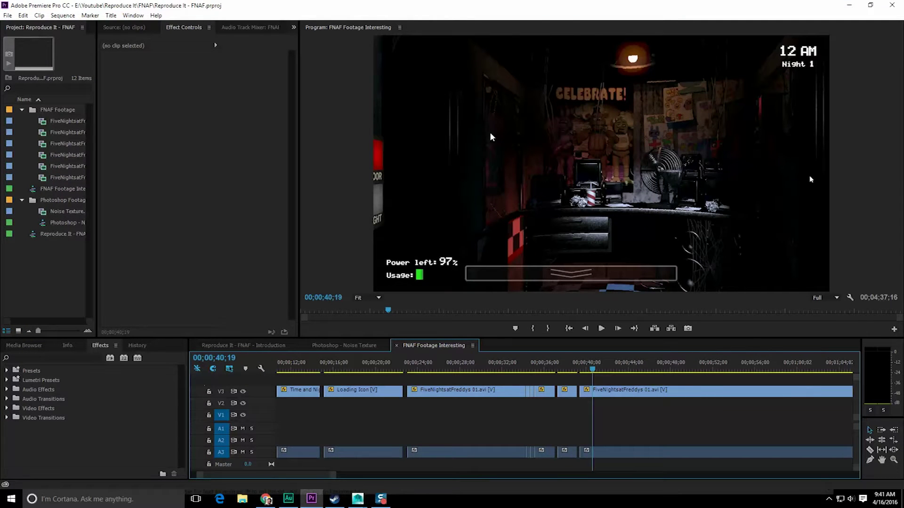
pyautogui.click(846, 5)
# - Select the vertical edge loop on the open wall section beside the window and move it along the wall away from the window
pyautogui.keyDown('alt'); pyautogui.moveTo(593, 235); pyautogui.dragTo(570, 248); pyautogui.keyUp('alt')
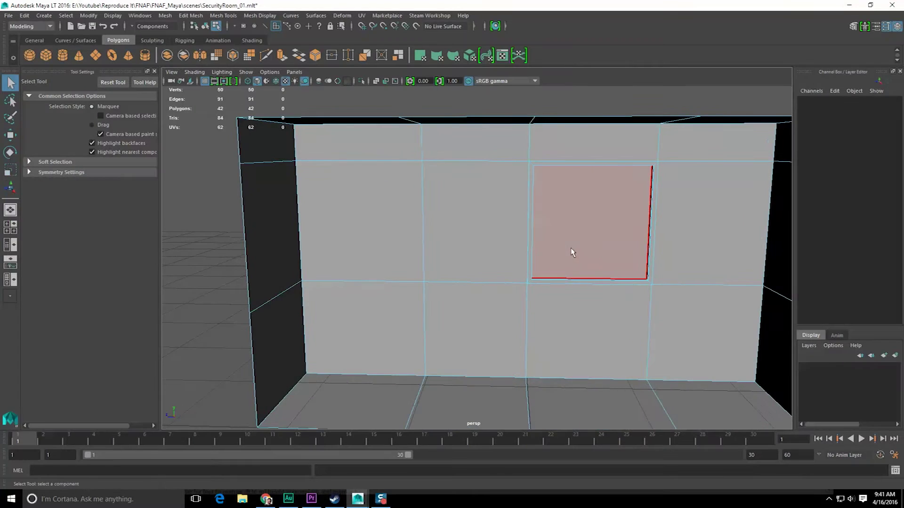
pyautogui.scroll(2, 537, 251)
pyautogui.moveTo(511, 252)
pyautogui.keyDown('alt'); pyautogui.mouseDown(button='middle')
pyautogui.moveTo(537, 252)
pyautogui.moveTo(506, 250)
pyautogui.mouseUp(button='middle'); pyautogui.keyUp('alt')
pyautogui.scroll(-3, 534, 252)
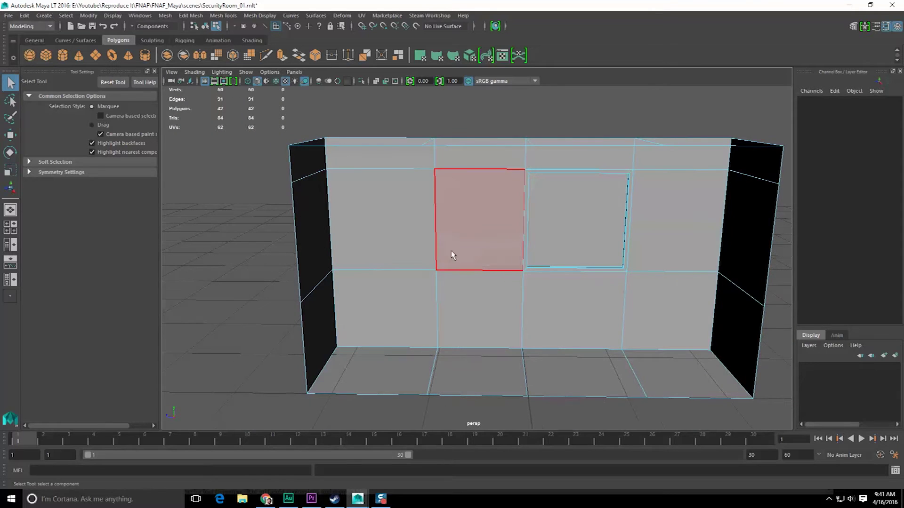
pyautogui.press('F10')
pyautogui.click(437, 220)
pyautogui.press('w')
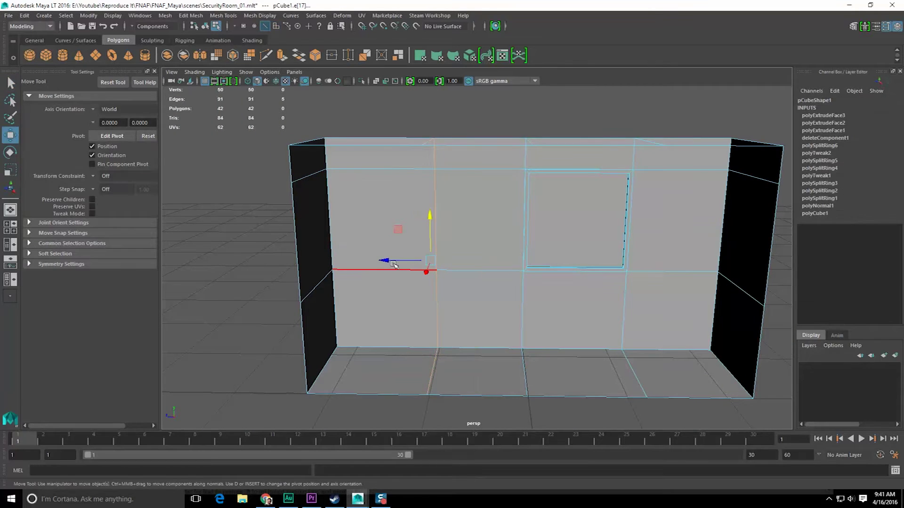
pyautogui.moveTo(395, 265); pyautogui.dragTo(384, 262)
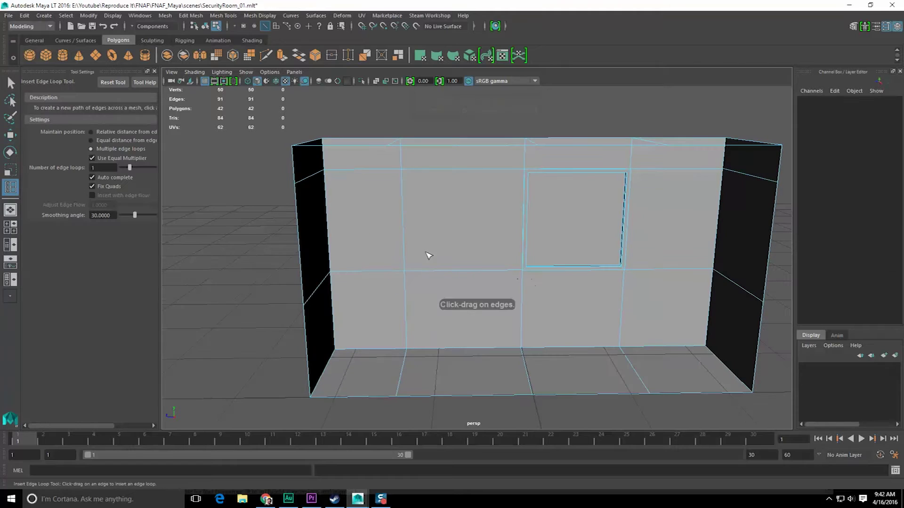
# - Insert a vertical edge loop beside the window for the doorway's near side, and slide the far loop to adjust the doorway width
pyautogui.moveTo(498, 273); pyautogui.dragTo(489, 273)
pyautogui.press('q')
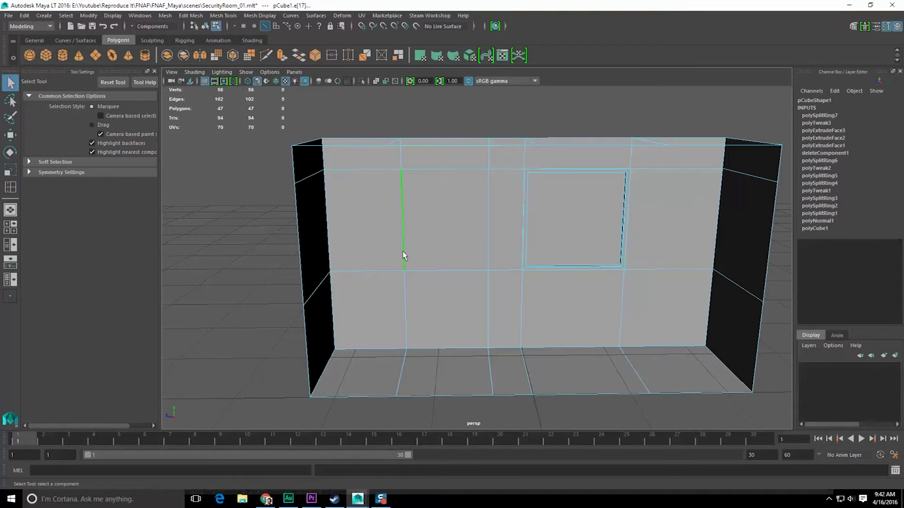
pyautogui.press('w')
pyautogui.moveTo(367, 260); pyautogui.dragTo(414, 292)
pyautogui.press('q')
# - Check the doorway in the Premiere Pro footage, and in Maya LT extrude its two faces outward with Local Translate Z about -0.097
pyautogui.click(312, 499)
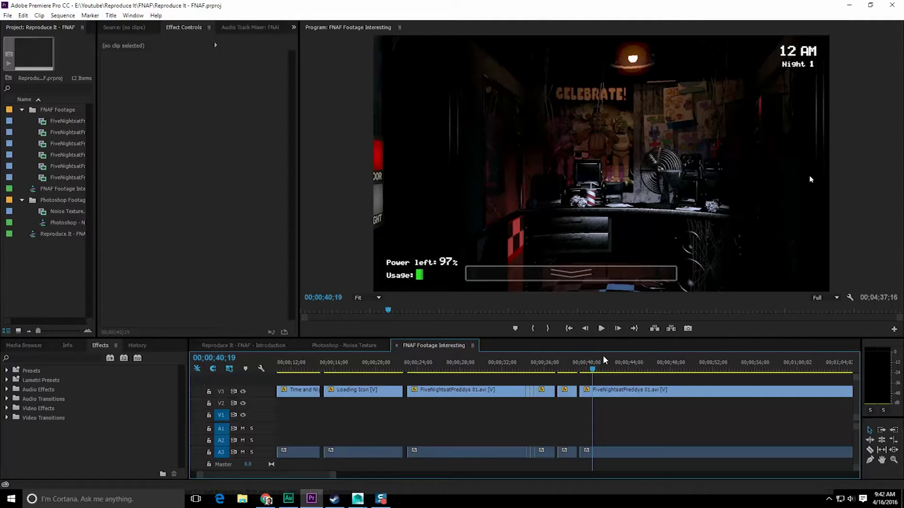
pyautogui.moveTo(593, 369)
pyautogui.mouseDown()
pyautogui.moveTo(582, 374)
pyautogui.moveTo(591, 372)
pyautogui.mouseUp()
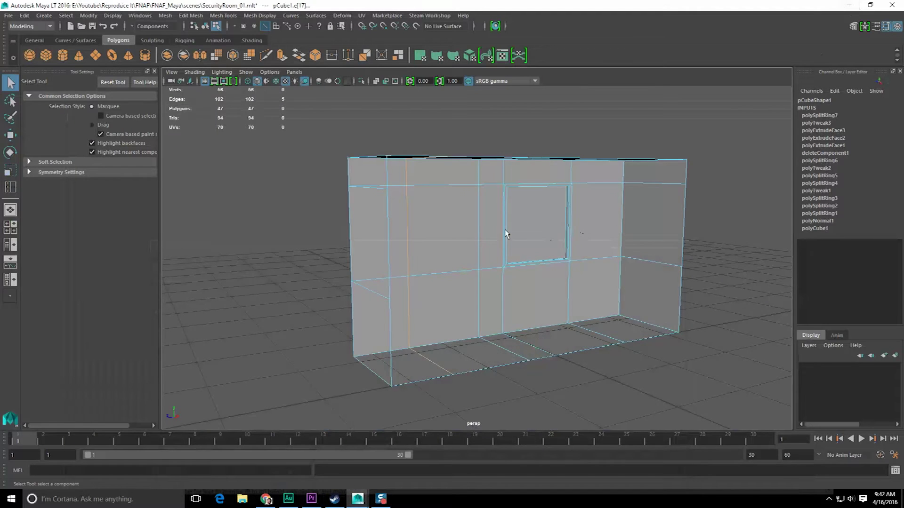
pyautogui.scroll(2, 513, 242)
pyautogui.keyDown('alt'); pyautogui.moveTo(513, 245); pyautogui.dragTo(494, 242); pyautogui.keyUp('alt')
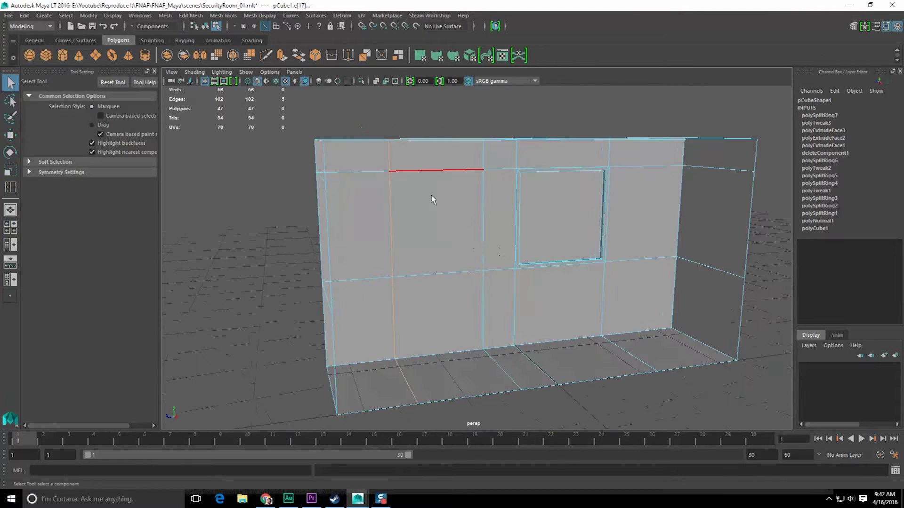
pyautogui.moveTo(432, 196); pyautogui.dragTo(433, 213, button='right')
pyautogui.click(433, 216)
pyautogui.keyDown('shift'); pyautogui.click(434, 301); pyautogui.keyUp('shift')
pyautogui.hotkey('ctrl', 'e')
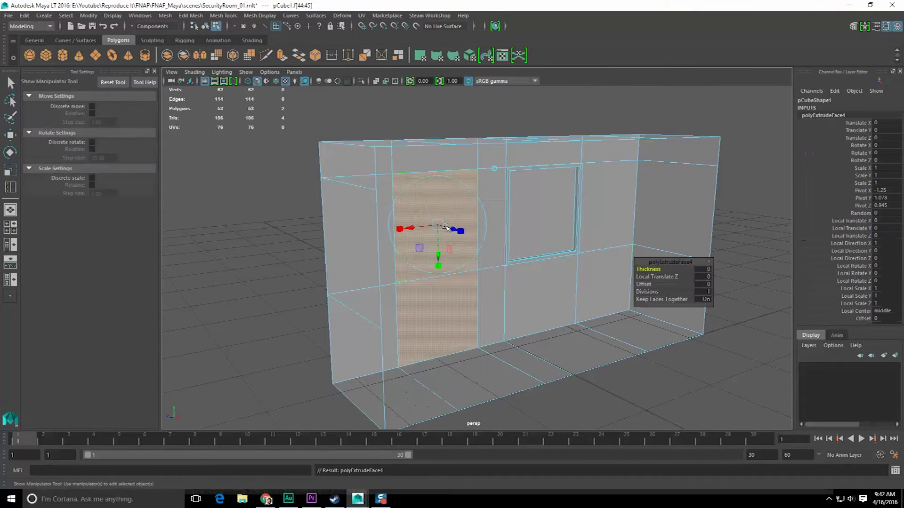
pyautogui.keyDown('alt'); pyautogui.moveTo(377, 236); pyautogui.dragTo(476, 277); pyautogui.keyUp('alt')
pyautogui.scroll(4, 426, 261)
pyautogui.scroll(-3, 454, 273)
pyautogui.moveTo(463, 227); pyautogui.dragTo(459, 226)
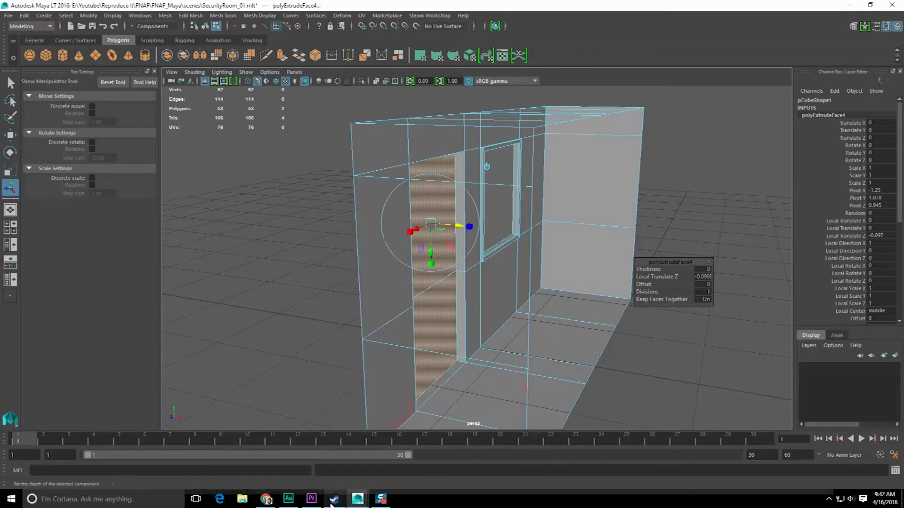
# - Recheck the doorway in the Premiere Pro footage, return to Maya LT and undo the doorway extrusion's depth
pyautogui.click(323, 500)
pyautogui.click(312, 499)
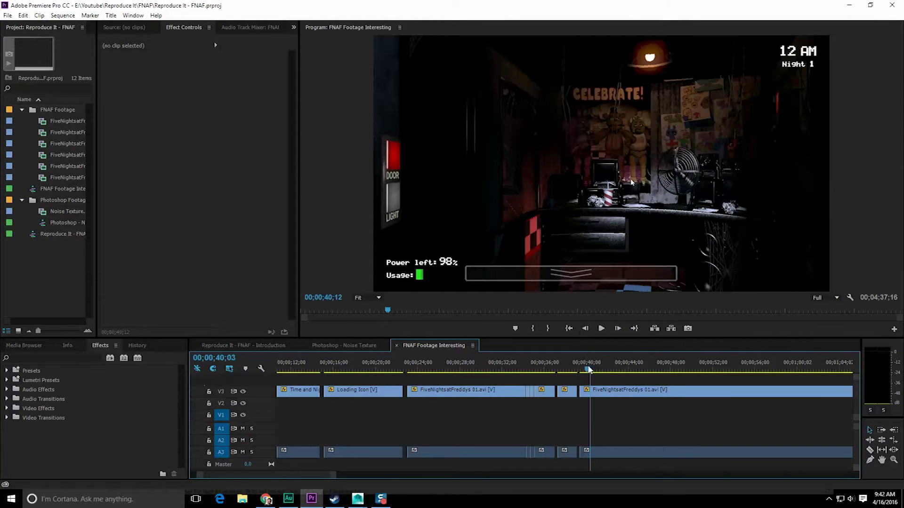
pyautogui.moveTo(588, 370); pyautogui.dragTo(585, 370)
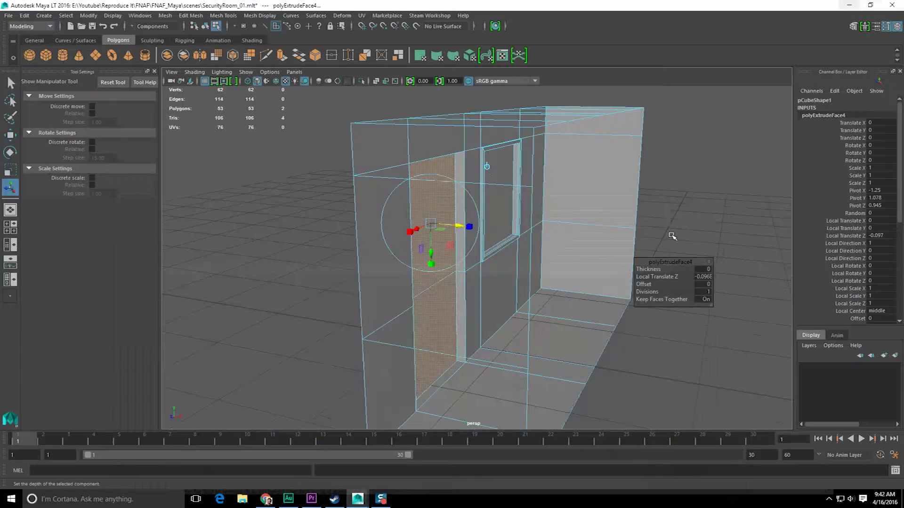
pyautogui.keyDown('alt'); pyautogui.moveTo(588, 292); pyautogui.dragTo(474, 282); pyautogui.keyUp('alt')
pyautogui.hotkey('ctrl', 'z')
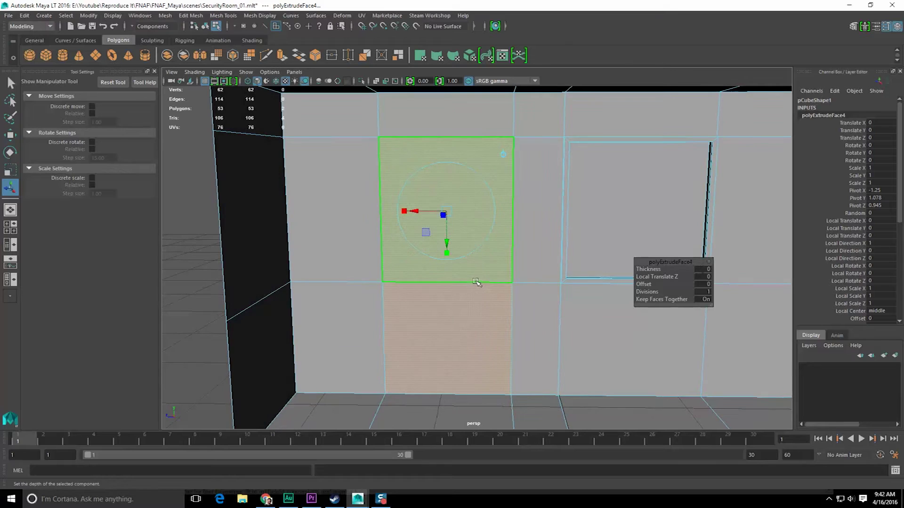
# - Reselect the two doorway faces and extrude them outward with Local Translate Z about -0.114
pyautogui.press('F8')
pyautogui.press('F8')
pyautogui.click(474, 265)
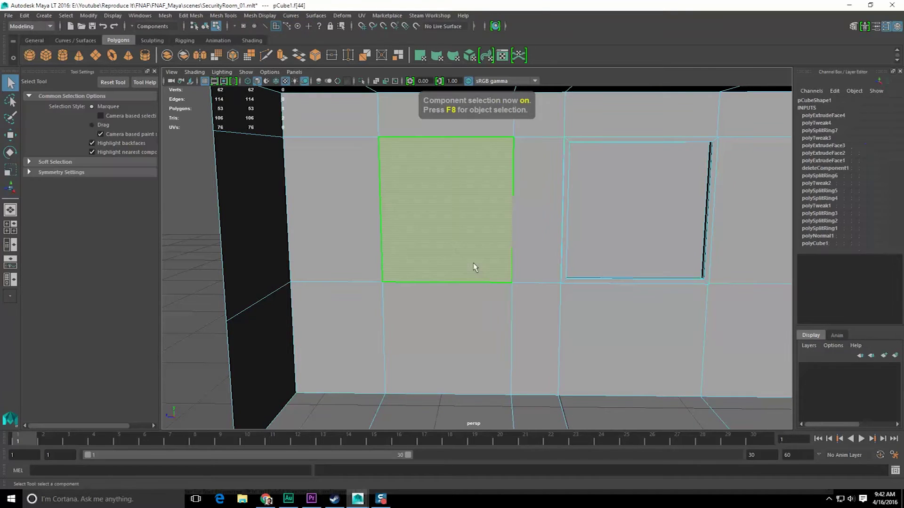
pyautogui.moveTo(491, 240)
pyautogui.keyDown('shift'); pyautogui.mouseDown(button='right')
pyautogui.moveTo(481, 247)
pyautogui.moveTo(490, 239)
pyautogui.mouseUp(button='right'); pyautogui.keyUp('shift')
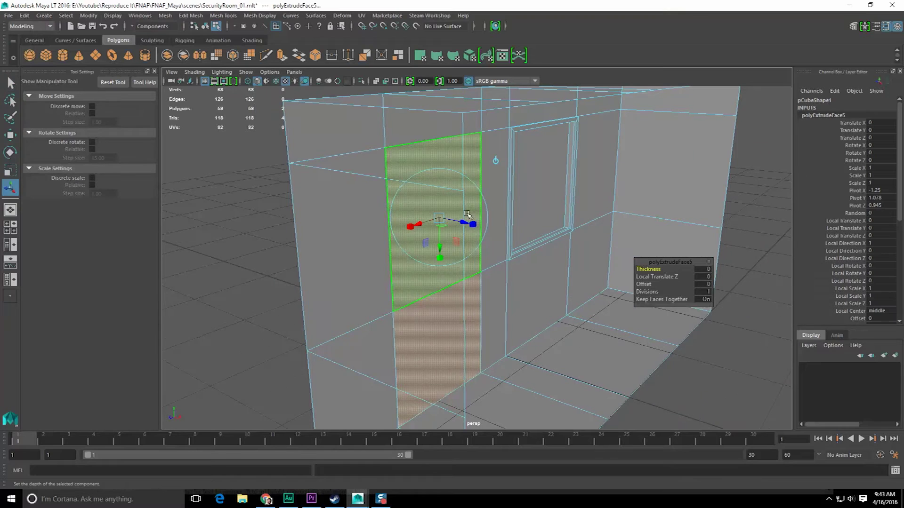
pyautogui.moveTo(469, 224)
pyautogui.mouseDown()
pyautogui.moveTo(447, 225)
pyautogui.moveTo(460, 242)
pyautogui.moveTo(460, 224)
pyautogui.mouseUp()
pyautogui.keyDown('alt'); pyautogui.moveTo(558, 294); pyautogui.dragTo(505, 290); pyautogui.keyUp('alt')
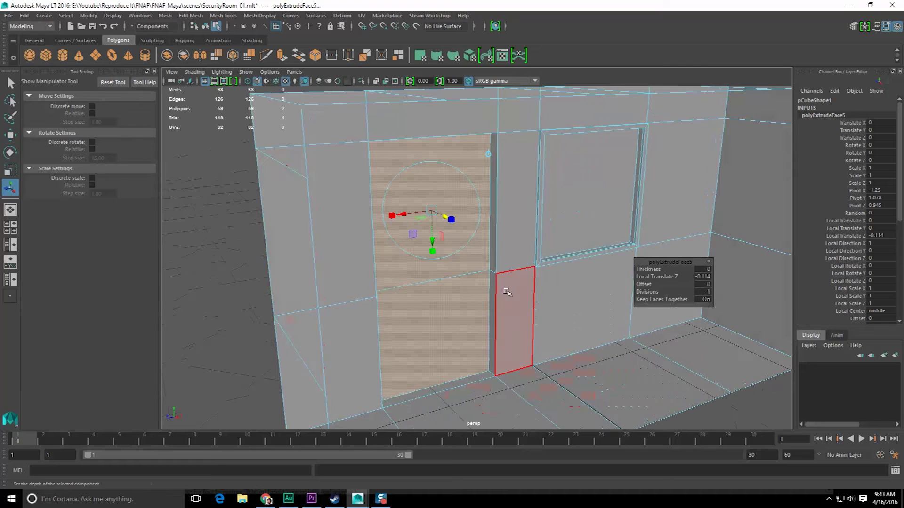
# - Try deleting the two recessed doorway faces, and undo the deletion
pyautogui.press('Delete')
pyautogui.scroll(1, 514, 297)
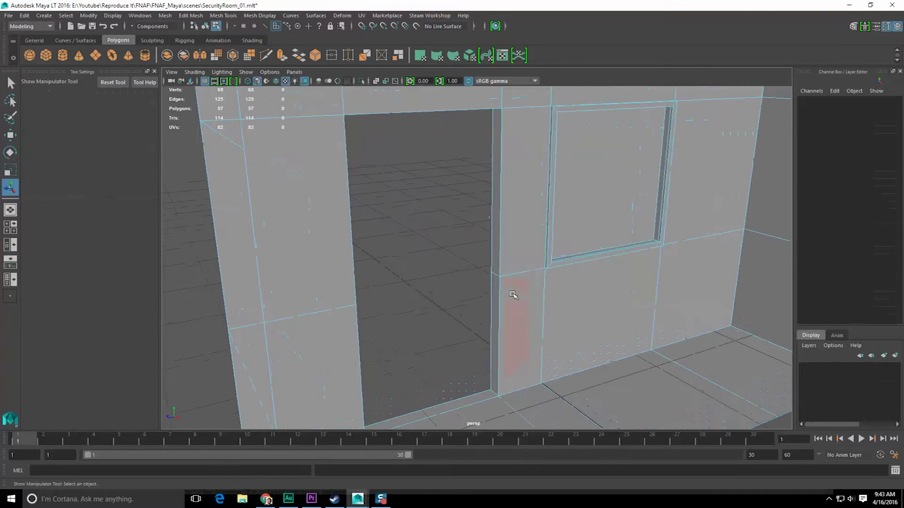
pyautogui.keyDown('alt'); pyautogui.moveTo(551, 313); pyautogui.dragTo(461, 236); pyautogui.keyUp('alt')
pyautogui.press('q')
pyautogui.hotkey('ctrl', 'z')
# - Extract the two recessed doorway faces as a separate door piece and move it outward to a Translate X of about -0.217
pyautogui.keyDown('shift'); pyautogui.moveTo(461, 235); pyautogui.dragTo(468, 310, button='right'); pyautogui.keyUp('shift')
pyautogui.keyDown('shift'); pyautogui.moveTo(456, 231); pyautogui.dragTo(484, 354, button='right'); pyautogui.keyUp('shift')
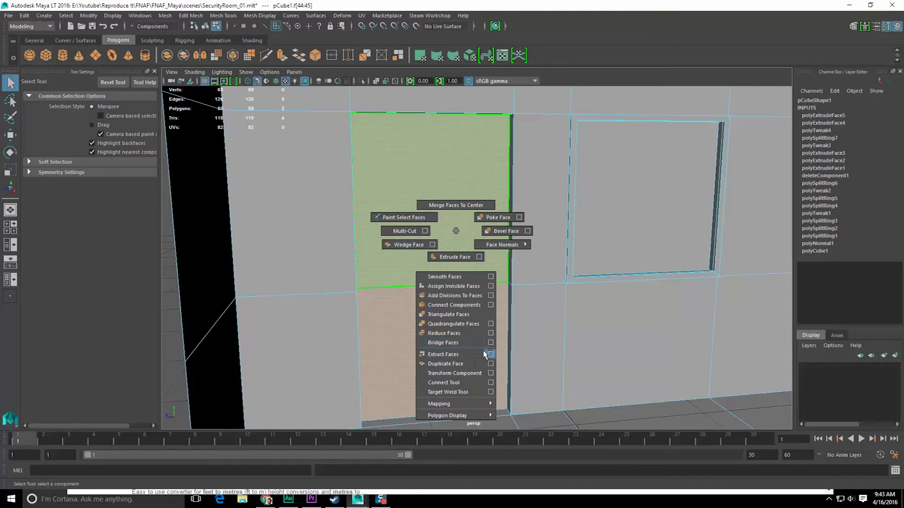
pyautogui.keyDown('alt'); pyautogui.moveTo(476, 353); pyautogui.dragTo(480, 146); pyautogui.keyUp('alt')
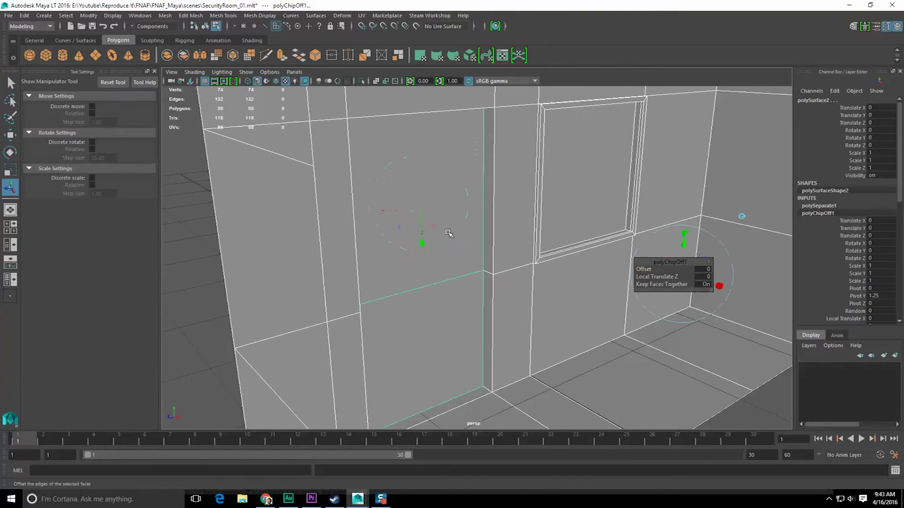
pyautogui.scroll(-3, 448, 232)
pyautogui.scroll(-3, 603, 280)
pyautogui.moveTo(583, 274); pyautogui.dragTo(572, 270)
pyautogui.press('q')
# - Select both faces of the separated door and extrude them with Local Translate Z about 0.054 to give it thickness
pyautogui.scroll(2, 518, 282)
pyautogui.scroll(4, 517, 278)
pyautogui.keyDown('alt'); pyautogui.moveTo(519, 281); pyautogui.dragTo(477, 228); pyautogui.keyUp('alt')
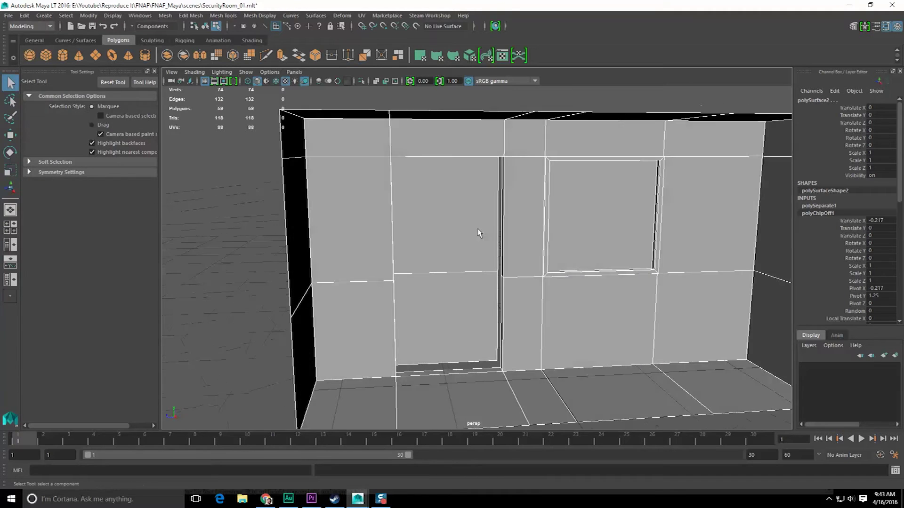
pyautogui.keyDown('alt'); pyautogui.moveTo(466, 266); pyautogui.dragTo(432, 241); pyautogui.keyUp('alt')
pyautogui.moveTo(432, 241); pyautogui.dragTo(432, 262, button='right')
pyautogui.keyDown('alt'); pyautogui.moveTo(430, 261); pyautogui.dragTo(353, 256); pyautogui.keyUp('alt')
pyautogui.click(468, 238)
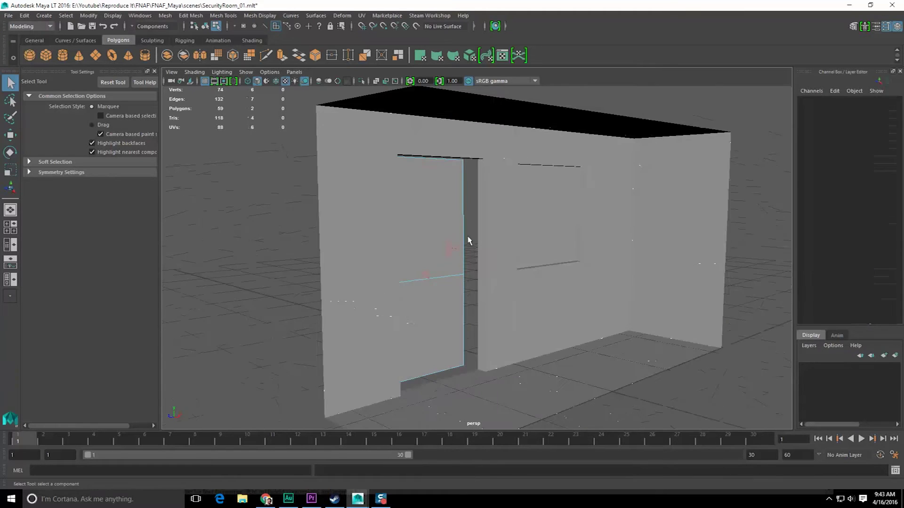
pyautogui.click(443, 250)
pyautogui.keyDown('shift'); pyautogui.click(446, 308); pyautogui.keyUp('shift')
pyautogui.keyDown('shift'); pyautogui.moveTo(438, 223); pyautogui.dragTo(440, 246, button='right'); pyautogui.keyUp('shift')
pyautogui.keyDown('alt'); pyautogui.moveTo(367, 239); pyautogui.dragTo(431, 262); pyautogui.keyUp('alt')
pyautogui.moveTo(457, 226); pyautogui.dragTo(457, 229)
pyautogui.press('q')
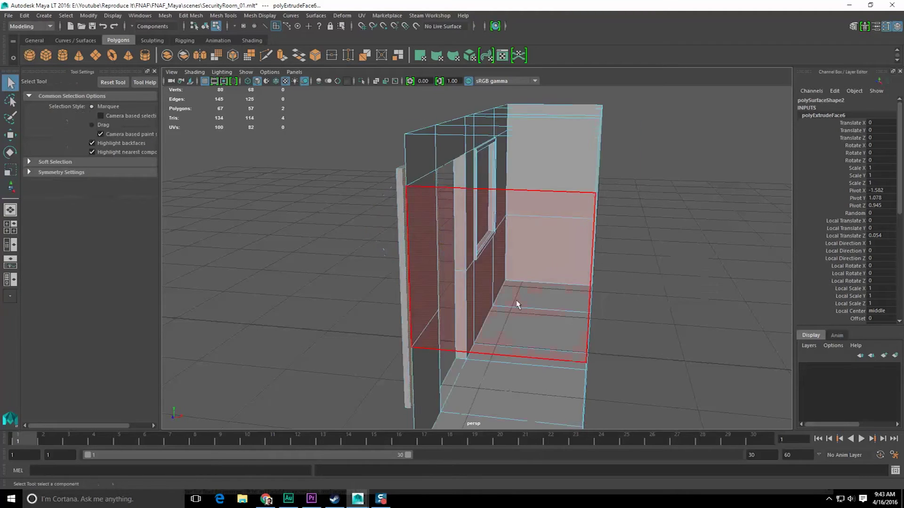
# - Return to object selection and examine the door, doorway and window from several angles, in both wireframe and shaded display
pyautogui.keyDown('alt'); pyautogui.moveTo(516, 303); pyautogui.dragTo(470, 291); pyautogui.keyUp('alt')
pyautogui.keyDown('alt'); pyautogui.moveTo(471, 292); pyautogui.dragTo(542, 317, button='right'); pyautogui.keyUp('alt')
pyautogui.press('F8')
pyautogui.scroll(-5, 538, 315)
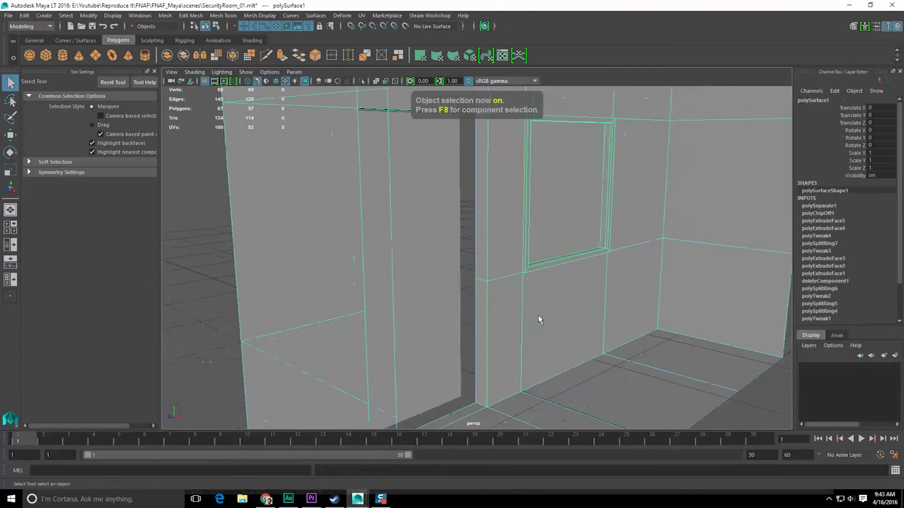
pyautogui.keyDown('alt'); pyautogui.moveTo(539, 292); pyautogui.dragTo(507, 258); pyautogui.keyUp('alt')
pyautogui.scroll(4, 447, 296)
pyautogui.keyDown('alt'); pyautogui.moveTo(507, 304); pyautogui.dragTo(472, 255, button='middle'); pyautogui.keyUp('alt')
pyautogui.keyDown('alt'); pyautogui.moveTo(472, 254); pyautogui.dragTo(480, 257); pyautogui.keyUp('alt')
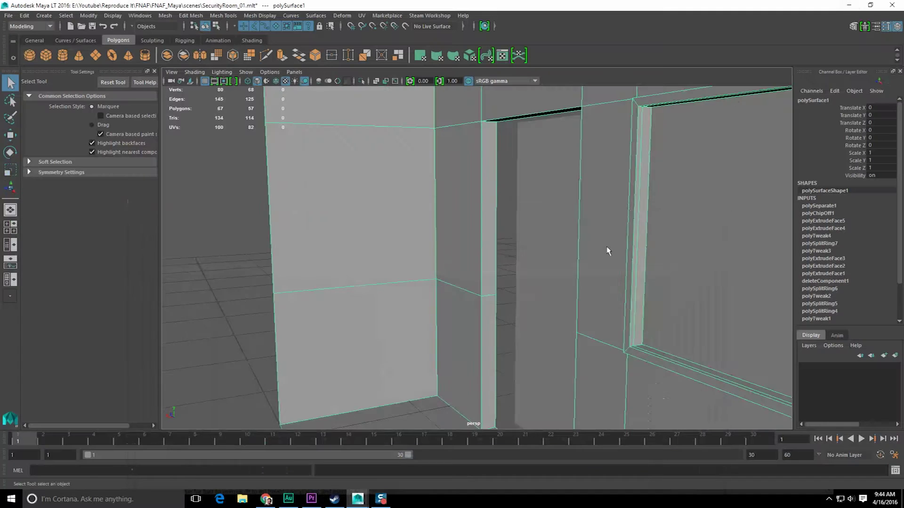
pyautogui.keyDown('alt'); pyautogui.moveTo(605, 252); pyautogui.dragTo(503, 246); pyautogui.keyUp('alt')
pyautogui.scroll(4, 567, 253)
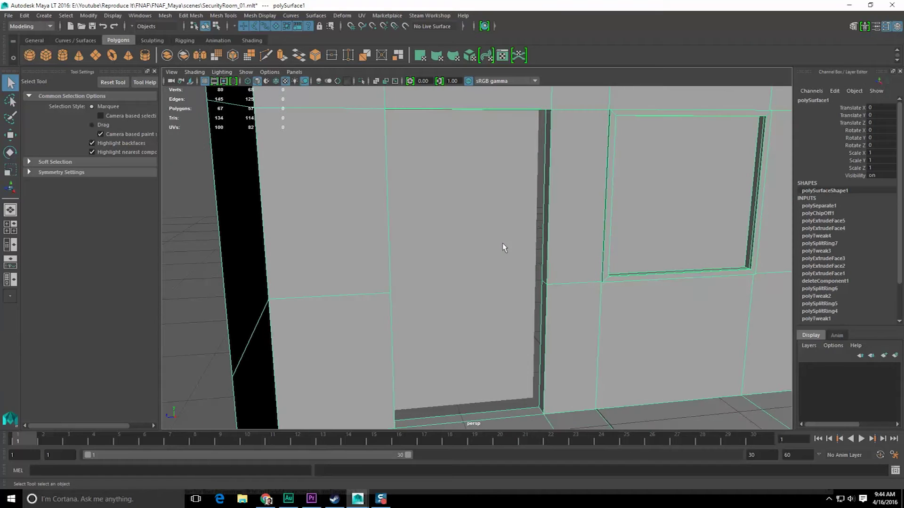
pyautogui.press('4')
pyautogui.press('6')
# - Duplicate the door and move the copy along X to the open side of the room
pyautogui.keyDown('alt'); pyautogui.moveTo(459, 179); pyautogui.dragTo(478, 261); pyautogui.keyUp('alt')
pyautogui.click(428, 225)
pyautogui.hotkey('ctrl', 'd')
pyautogui.press('w')
pyautogui.scroll(-4, 465, 268)
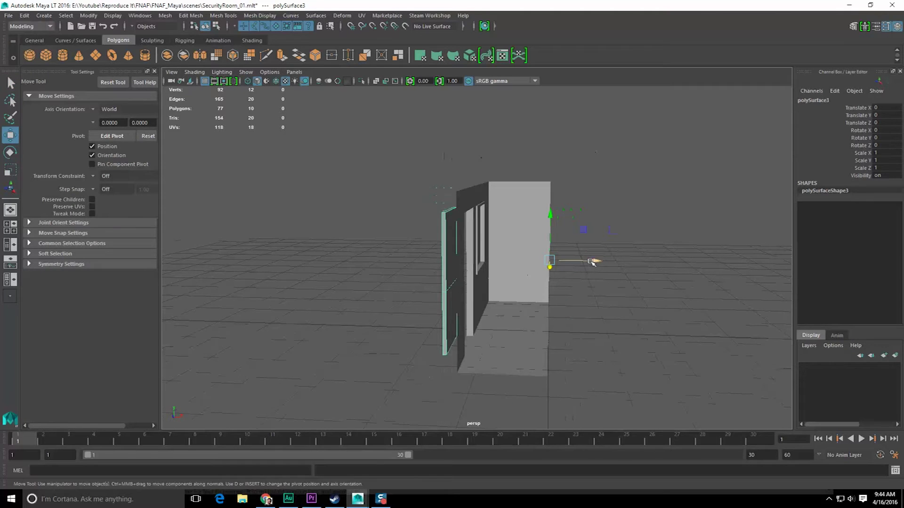
pyautogui.moveTo(592, 262); pyautogui.dragTo(561, 262)
pyautogui.press('space')
pyautogui.moveTo(363, 133); pyautogui.dragTo(372, 190)
pyautogui.moveTo(508, 287); pyautogui.dragTo(474, 245)
# - Delete the horizontal edges running across the middle of the duplicated door
pyautogui.scroll(4, 516, 291)
pyautogui.moveTo(475, 242); pyautogui.dragTo(506, 252, button='right')
pyautogui.click(459, 239)
pyautogui.click(470, 249)
pyautogui.click(462, 253)
pyautogui.doubleClick(496, 297)
pyautogui.click(507, 223)
pyautogui.click(507, 286)
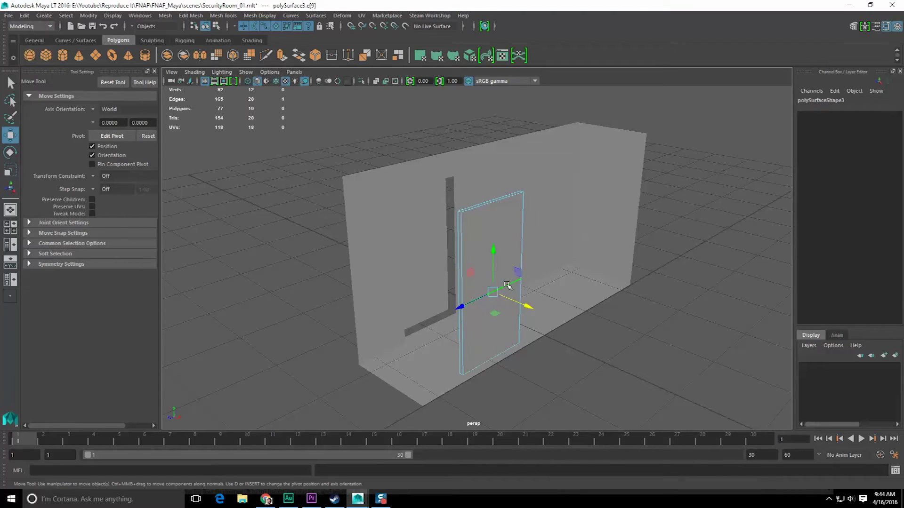
pyautogui.press('Delete')
# - Try to select the narrow side faces of the duplicated door
pyautogui.moveTo(485, 224); pyautogui.dragTo(484, 236, button='right')
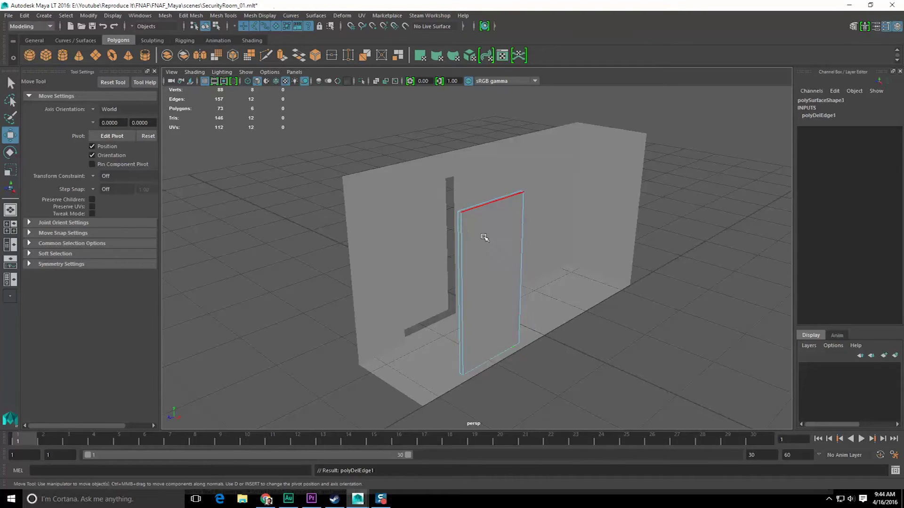
pyautogui.click(483, 236)
pyautogui.click(461, 233)
pyautogui.keyDown('shift'); pyautogui.click(475, 207); pyautogui.keyUp('shift')
pyautogui.keyDown('alt'); pyautogui.moveTo(565, 231); pyautogui.dragTo(483, 250); pyautogui.keyUp('alt')
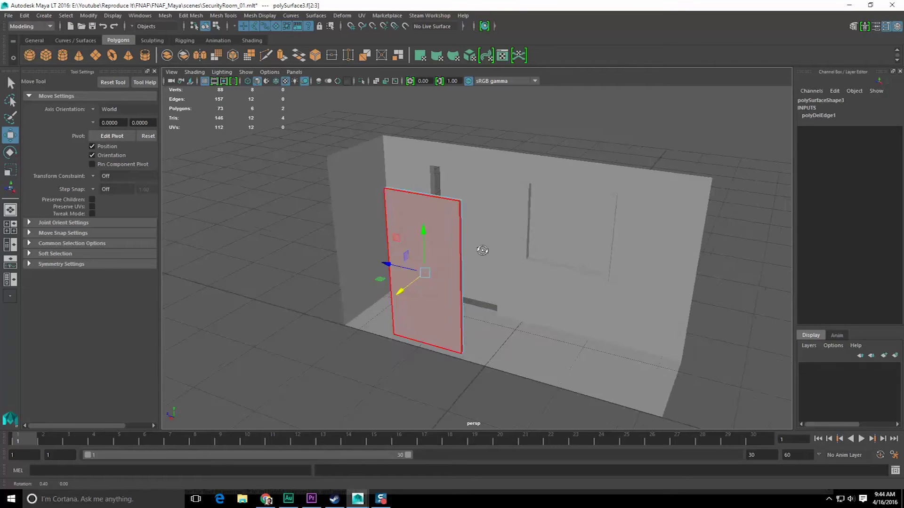
pyautogui.press('q')
pyautogui.keyDown('shift'); pyautogui.click(462, 249); pyautogui.keyUp('shift')
pyautogui.keyDown('shift'); pyautogui.click(459, 248); pyautogui.keyUp('shift')
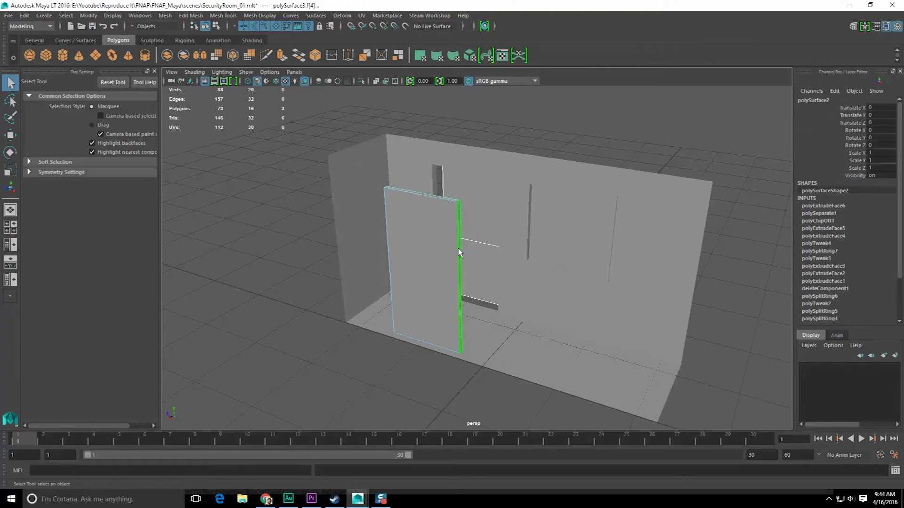
pyautogui.keyDown('alt'); pyautogui.moveTo(458, 248); pyautogui.dragTo(442, 244); pyautogui.keyUp('alt')
pyautogui.keyDown('alt'); pyautogui.moveTo(431, 209); pyautogui.dragTo(446, 246); pyautogui.keyUp('alt')
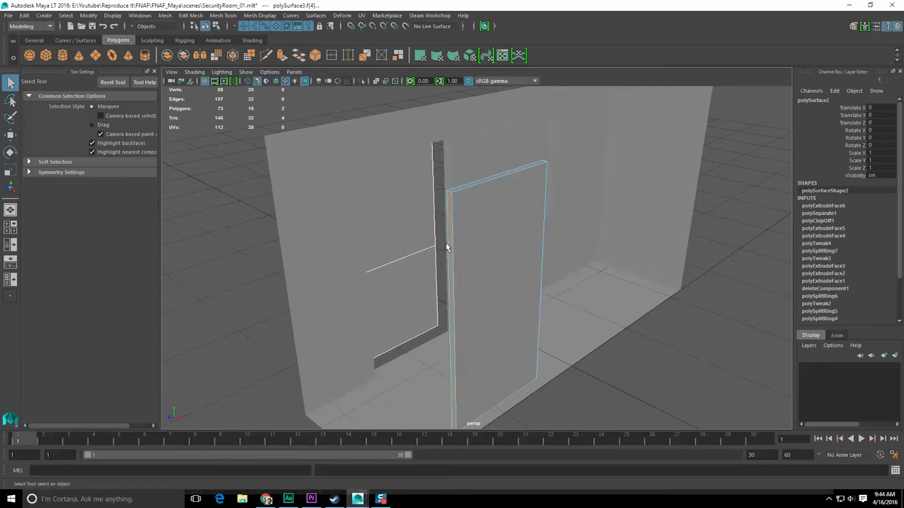
pyautogui.click(460, 275)
pyautogui.keyDown('alt'); pyautogui.moveTo(461, 280); pyautogui.dragTo(489, 293); pyautogui.keyUp('alt')
pyautogui.press('F8')
pyautogui.click(550, 322)
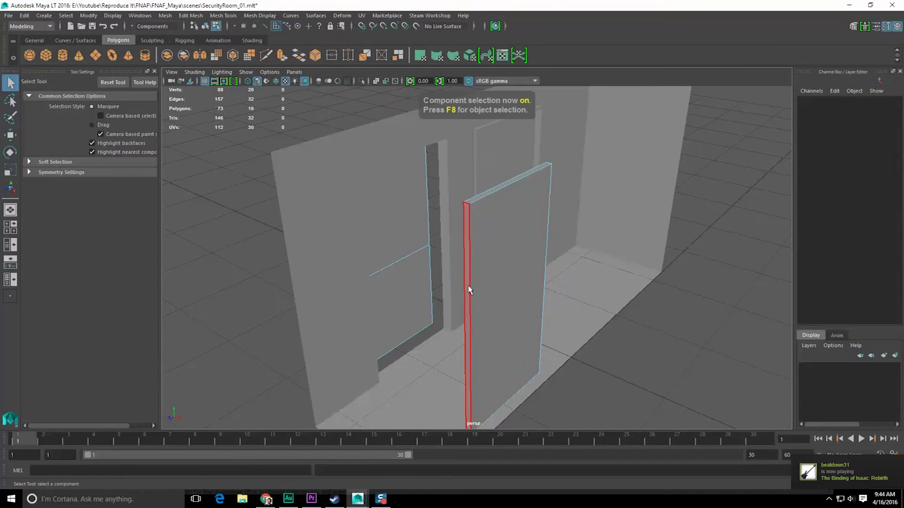
pyautogui.press('F8')
pyautogui.click(481, 294)
pyautogui.click(576, 320)
pyautogui.click(481, 295)
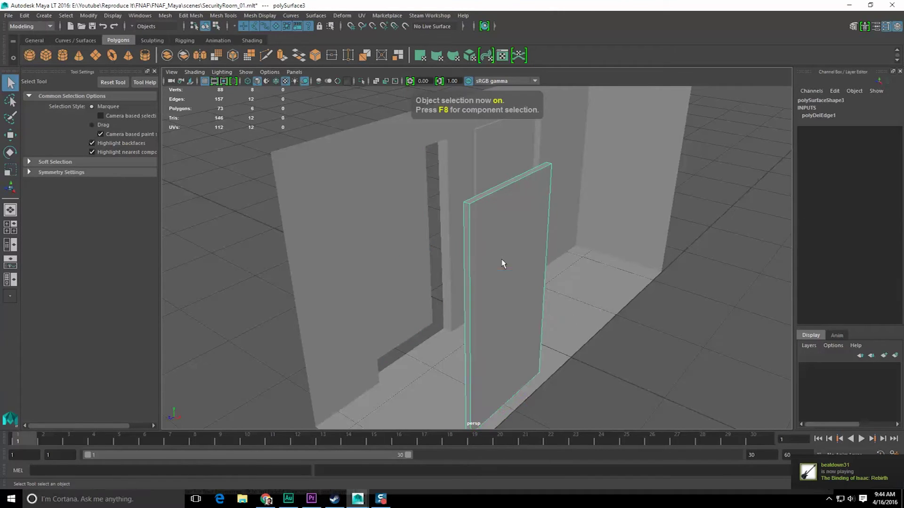
# - Set polygon faces to be selected by their Center in the Selection preferences and save
pyautogui.hotkey('ctrl', 'F11')
pyautogui.click(140, 15)
pyautogui.moveTo(168, 77)
pyautogui.click(282, 81)
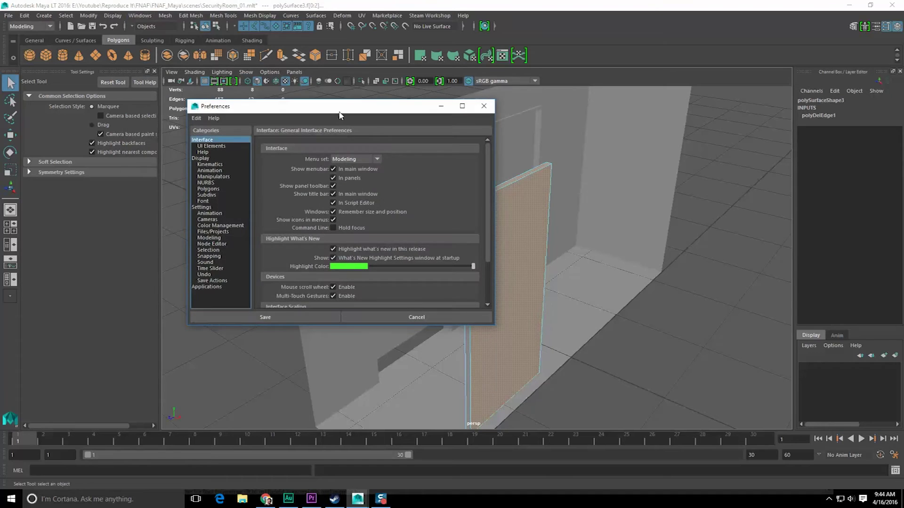
pyautogui.moveTo(338, 112); pyautogui.dragTo(351, 105)
pyautogui.click(222, 249)
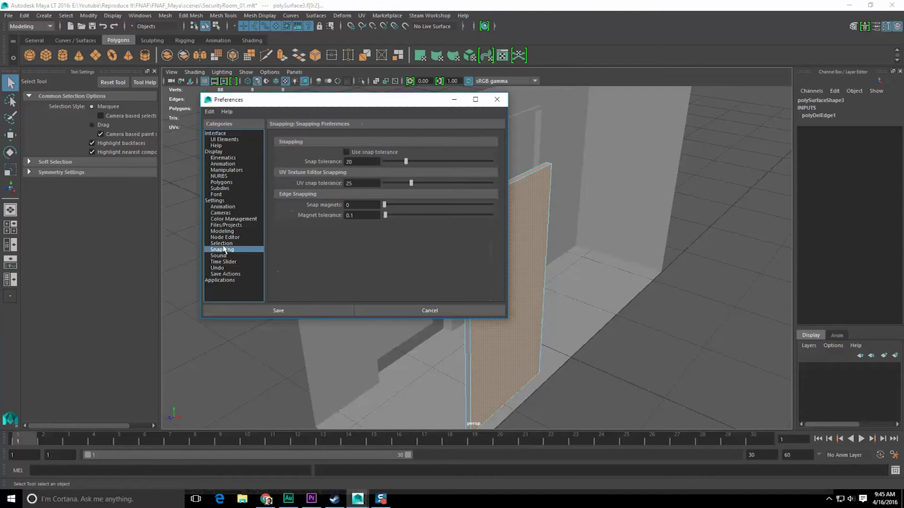
pyautogui.click(221, 243)
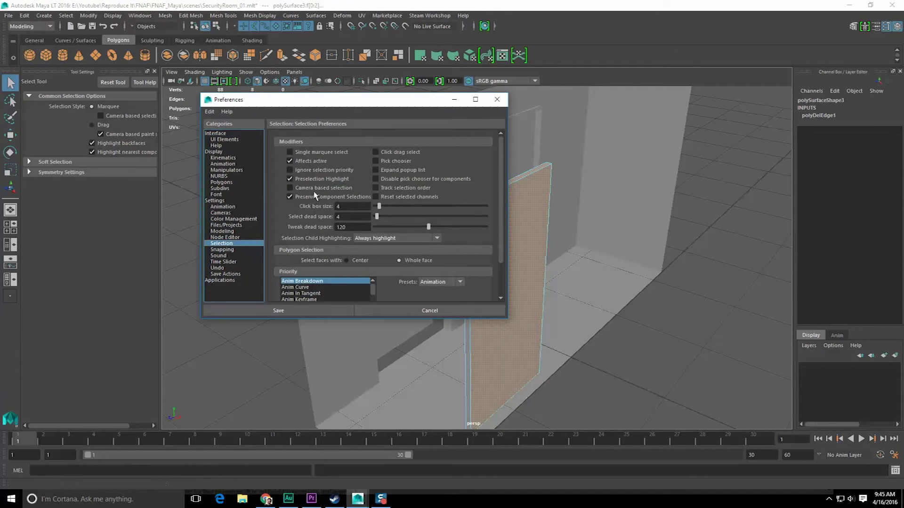
pyautogui.click(311, 310)
# - Select the four narrow outer faces of the duplicated door and extrude them outward with Local Translate Z about 0.109
pyautogui.moveTo(478, 236); pyautogui.dragTo(473, 269, button='right')
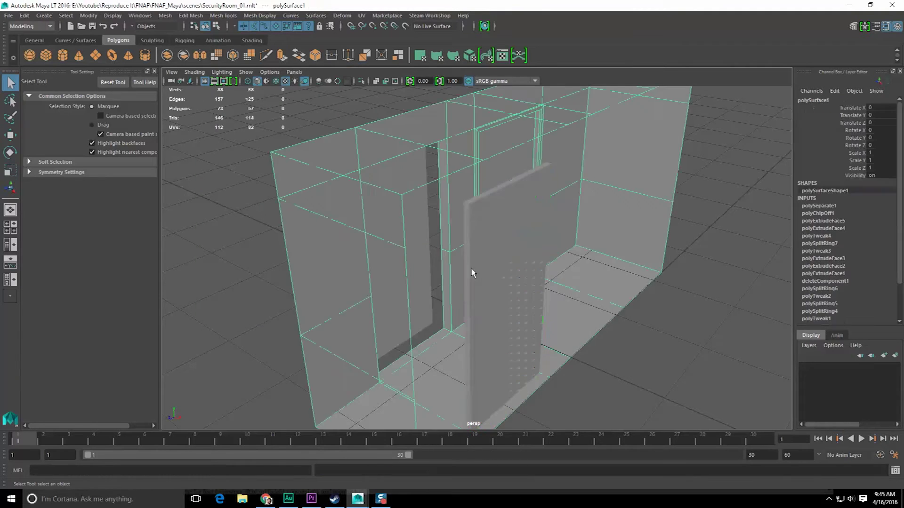
pyautogui.click(539, 320)
pyautogui.click(508, 290)
pyautogui.hotkey('ctrl', 'a')
pyautogui.keyDown('alt'); pyautogui.moveTo(502, 284); pyautogui.dragTo(447, 230); pyautogui.keyUp('alt')
pyautogui.moveTo(444, 227); pyautogui.dragTo(443, 246, button='right')
pyautogui.moveTo(417, 291); pyautogui.dragTo(418, 293)
pyautogui.keyDown('alt'); pyautogui.moveTo(445, 293); pyautogui.dragTo(409, 290); pyautogui.keyUp('alt')
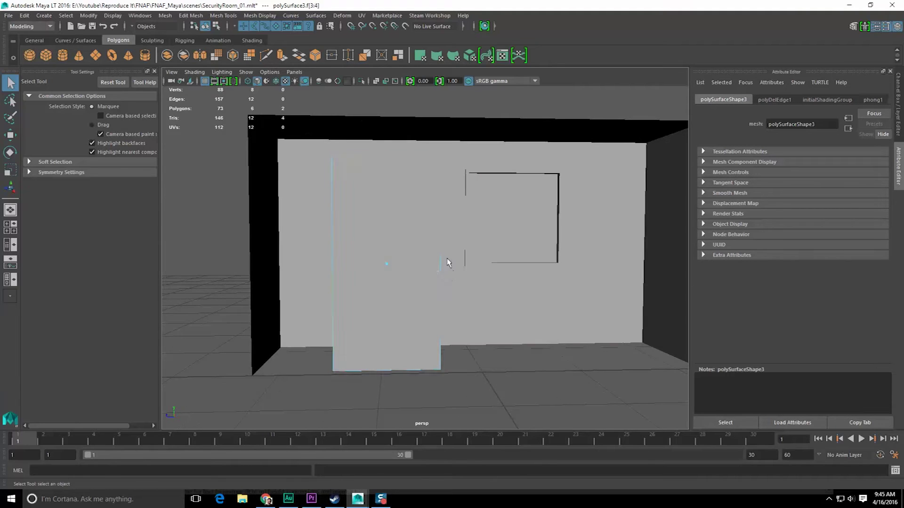
pyautogui.moveTo(448, 263)
pyautogui.keyDown('alt'); pyautogui.mouseDown()
pyautogui.moveTo(415, 236)
pyautogui.moveTo(411, 253)
pyautogui.moveTo(434, 296)
pyautogui.mouseUp(); pyautogui.keyUp('alt')
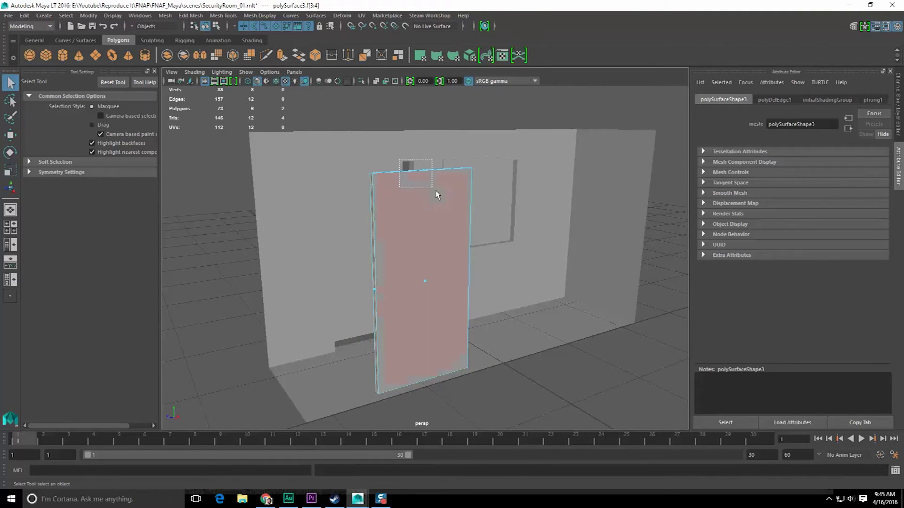
pyautogui.keyDown('shift'); pyautogui.moveTo(438, 195); pyautogui.dragTo(437, 195); pyautogui.keyUp('shift')
pyautogui.keyDown('alt'); pyautogui.moveTo(438, 195); pyautogui.dragTo(394, 218); pyautogui.keyUp('alt')
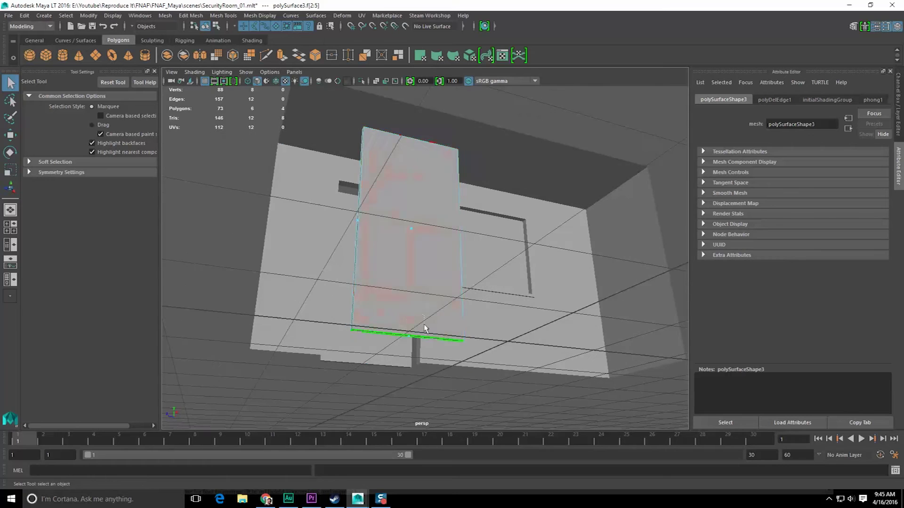
pyautogui.keyDown('alt'); pyautogui.moveTo(424, 328); pyautogui.dragTo(410, 216); pyautogui.keyUp('alt')
pyautogui.keyDown('shift'); pyautogui.rightClick(412, 213); pyautogui.keyUp('shift')
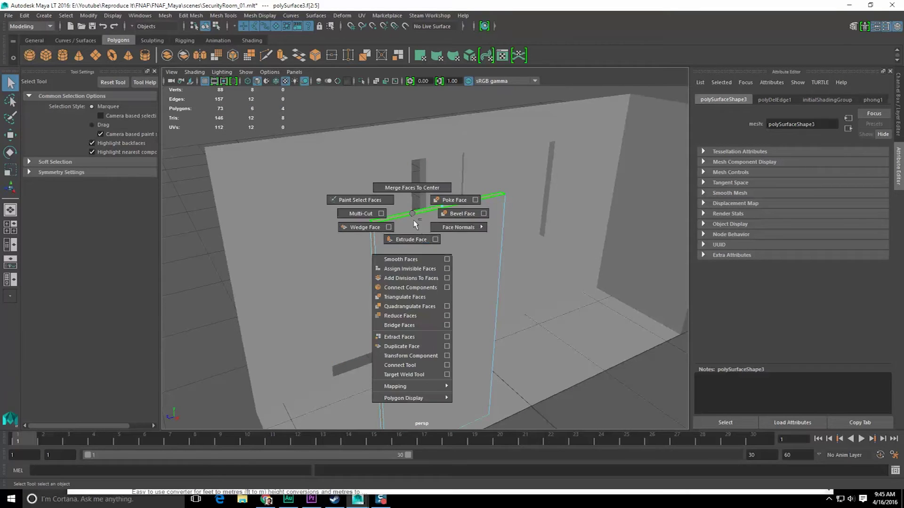
pyautogui.click(411, 239)
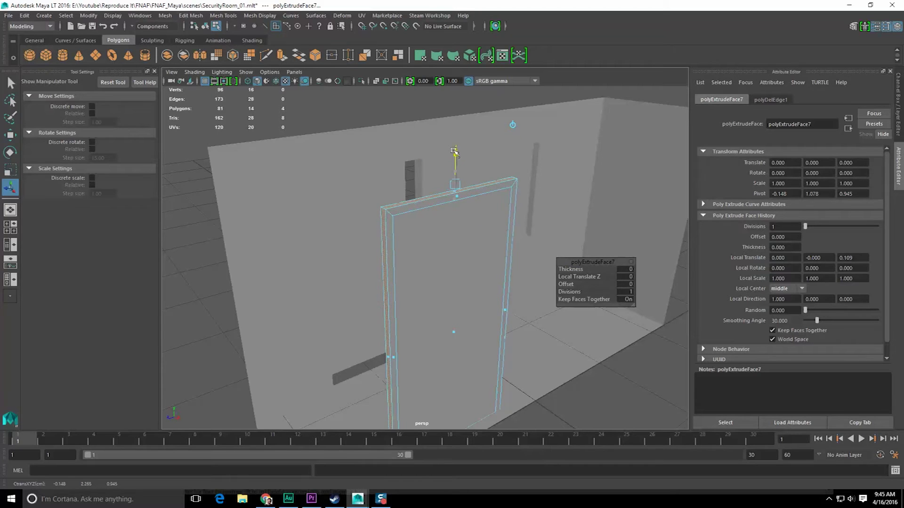
# - Delete the three faces of the extruded rim along the bottom of the door copy
pyautogui.keyDown('alt'); pyautogui.moveTo(407, 201); pyautogui.dragTo(446, 213); pyautogui.keyUp('alt')
pyautogui.press('q')
pyautogui.moveTo(454, 207); pyautogui.dragTo(456, 233, button='right')
pyautogui.click(461, 204)
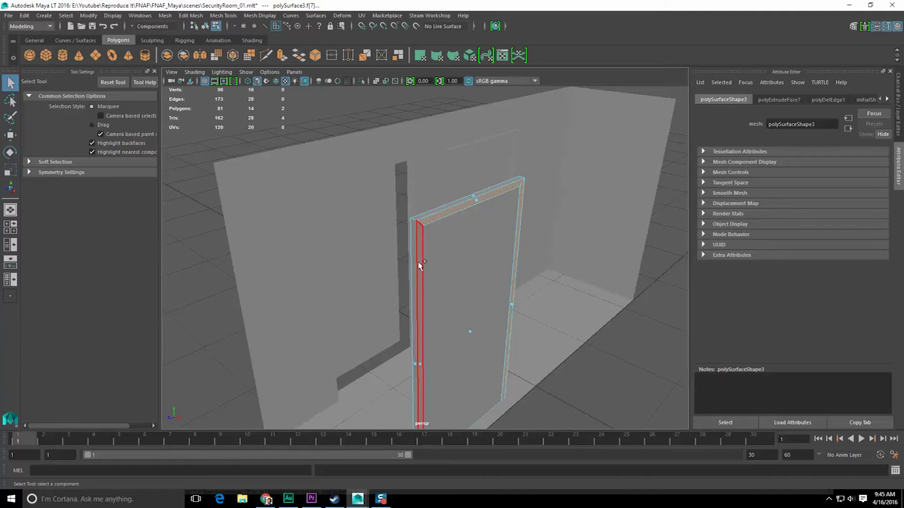
pyautogui.keyDown('alt'); pyautogui.moveTo(420, 266); pyautogui.dragTo(438, 250); pyautogui.keyUp('alt')
pyautogui.scroll(2, 434, 251)
pyautogui.scroll(4, 434, 249)
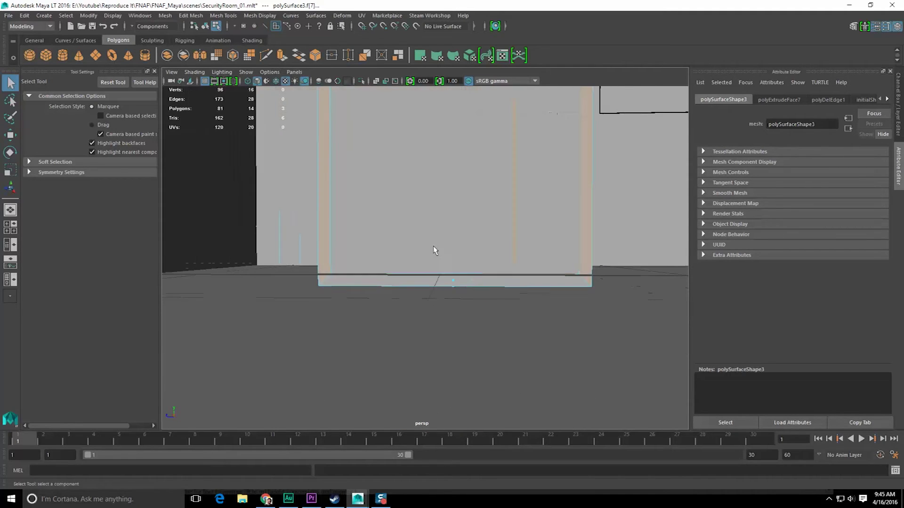
pyautogui.rightClick(433, 245)
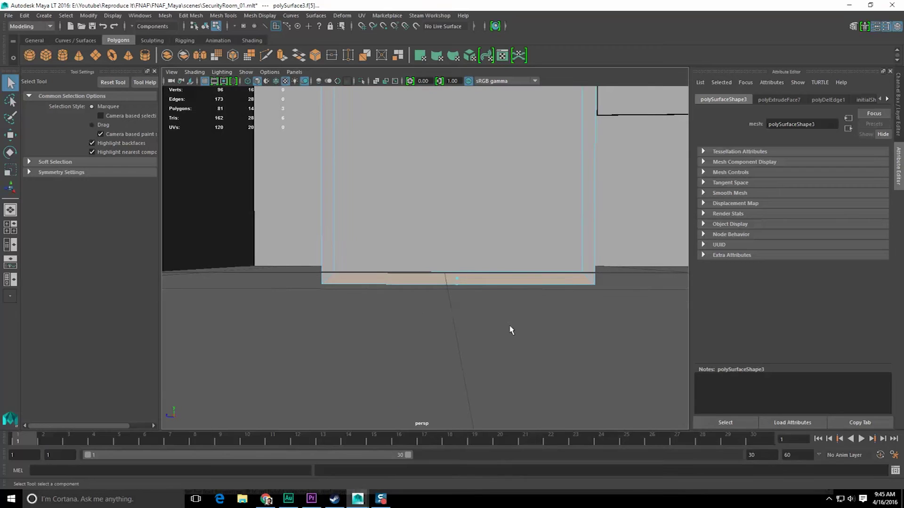
pyautogui.press('Delete')
# - Raise the four outer bottom vertices of the rim level with the door copy's bottom edge, and return to object selection
pyautogui.moveTo(428, 213); pyautogui.dragTo(410, 210, button='right')
pyautogui.moveTo(294, 280); pyautogui.dragTo(357, 306)
pyautogui.press('w')
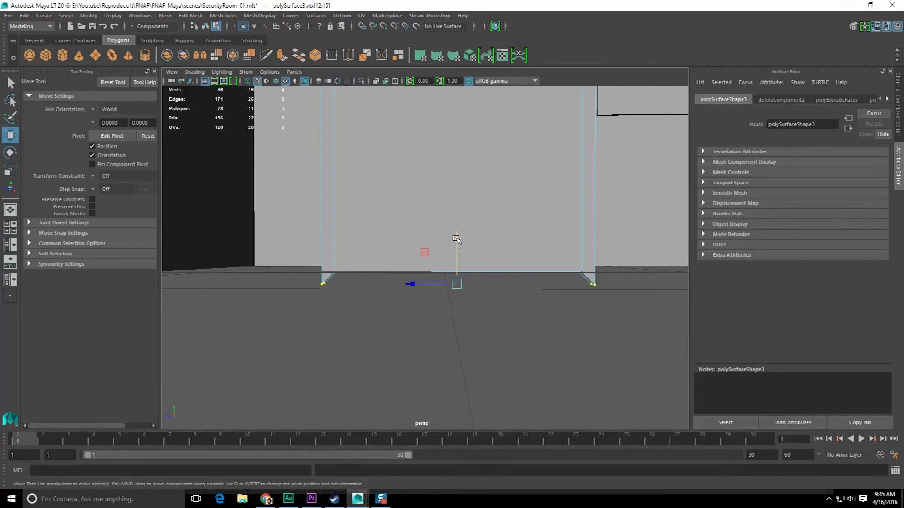
pyautogui.moveTo(584, 273); pyautogui.dragTo(584, 272)
pyautogui.scroll(-5, 455, 207)
pyautogui.keyDown('alt'); pyautogui.moveTo(456, 208); pyautogui.dragTo(483, 236); pyautogui.keyUp('alt')
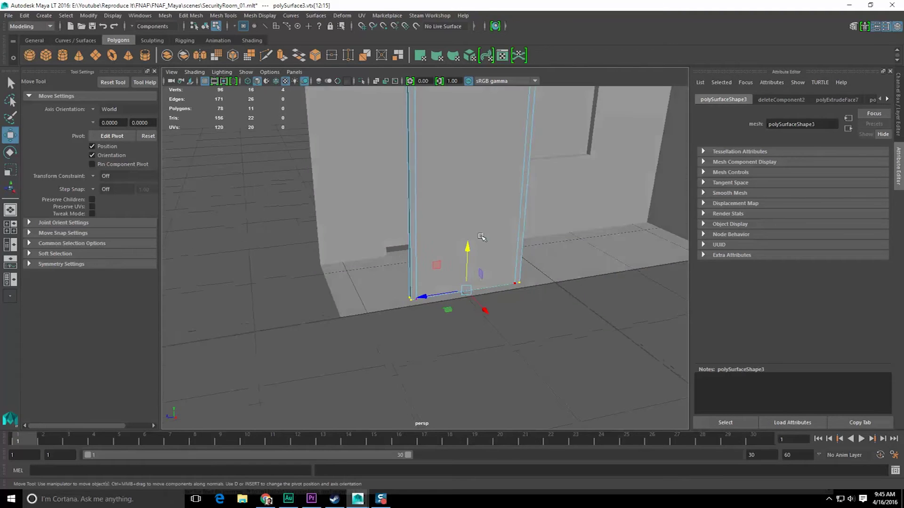
pyautogui.scroll(-4, 482, 237)
pyautogui.press('F8')
pyautogui.press('F8')
pyautogui.press('F8')
pyautogui.press('q')
pyautogui.scroll(4, 474, 254)
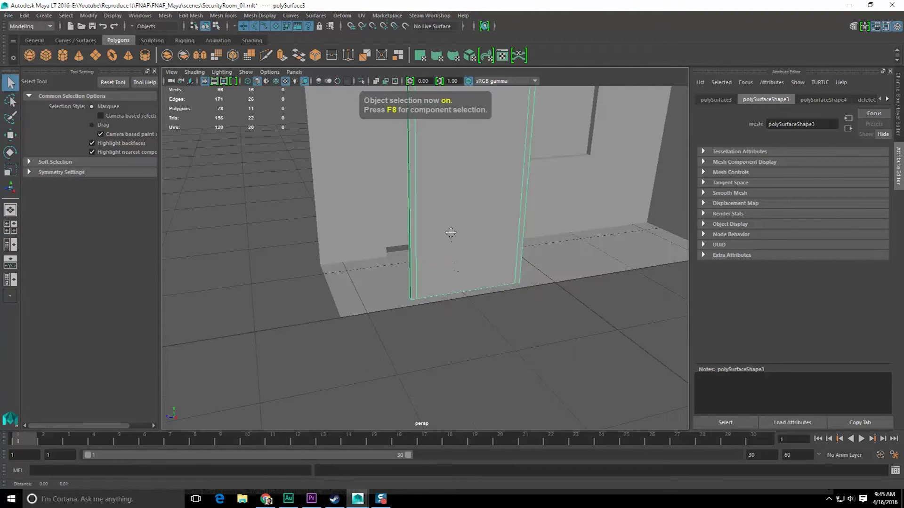
# - Select the rim's top and side faces on the front of the door copy and extrude them with Local Translate Z about 0.049
pyautogui.keyDown('alt'); pyautogui.moveTo(450, 234); pyautogui.dragTo(466, 240); pyautogui.keyUp('alt')
pyautogui.press('F11')
pyautogui.click(473, 135)
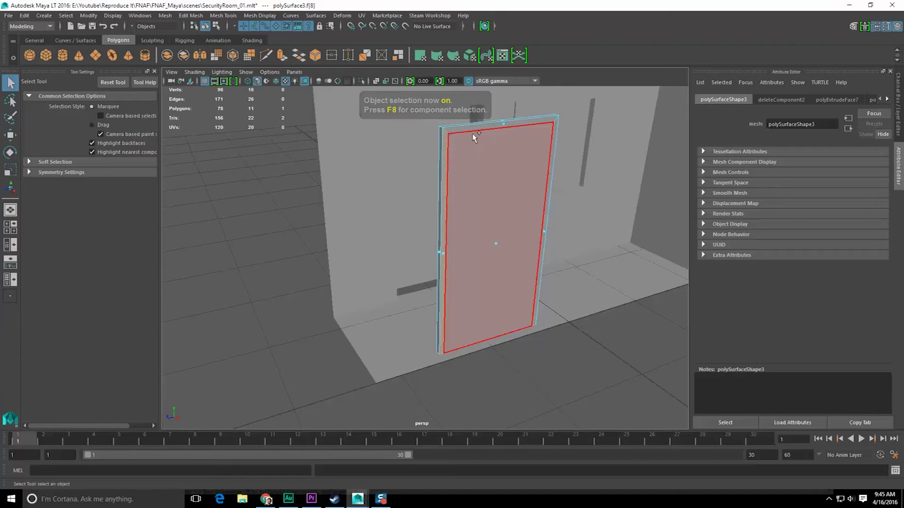
pyautogui.keyDown('shift'); pyautogui.click(556, 155); pyautogui.keyUp('shift')
pyautogui.keyDown('alt'); pyautogui.moveTo(550, 211); pyautogui.dragTo(488, 212); pyautogui.keyUp('alt')
pyautogui.keyDown('shift'); pyautogui.click(444, 153); pyautogui.keyUp('shift')
pyautogui.keyDown('shift'); pyautogui.moveTo(446, 155); pyautogui.dragTo(444, 126, button='right'); pyautogui.keyUp('shift')
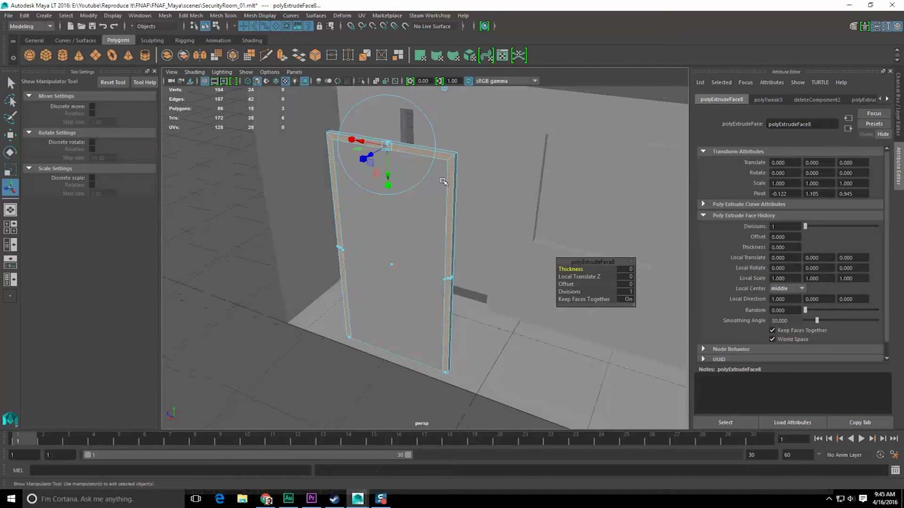
pyautogui.moveTo(390, 185); pyautogui.dragTo(387, 186)
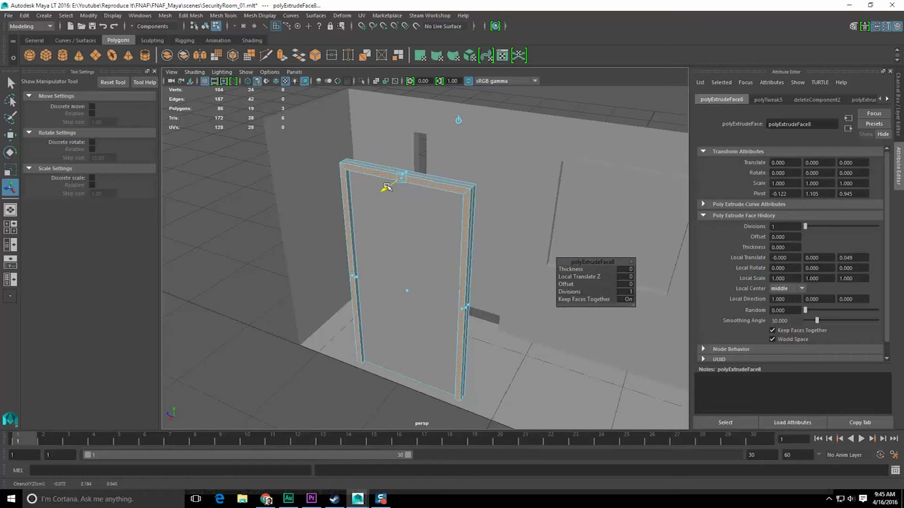
# - Delete the original slab faces and rear rim section of the door copy, keeping only the newly extruded frame
pyautogui.keyDown('alt'); pyautogui.moveTo(386, 187); pyautogui.dragTo(467, 182); pyautogui.keyUp('alt')
pyautogui.scroll(3, 499, 207)
pyautogui.press('Delete')
pyautogui.press('q')
pyautogui.click(480, 149)
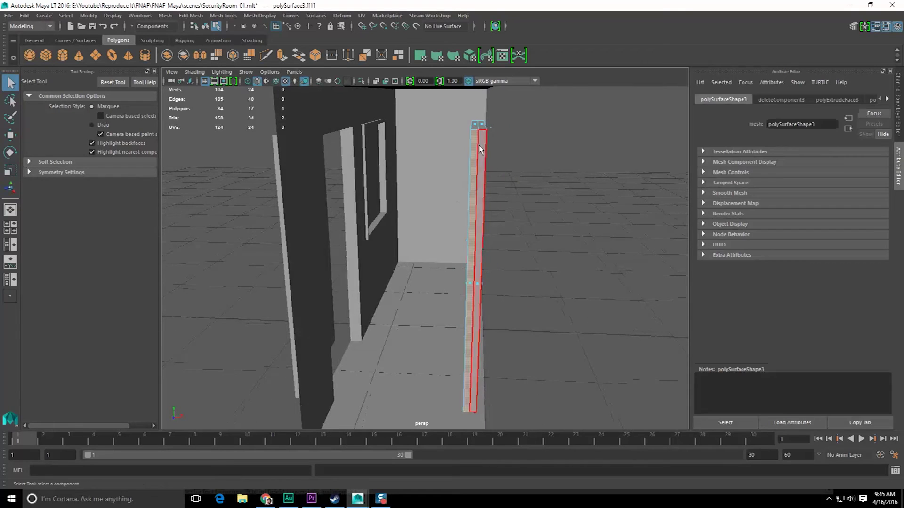
pyautogui.press('Delete')
pyautogui.keyDown('alt'); pyautogui.moveTo(469, 151); pyautogui.dragTo(486, 273); pyautogui.keyUp('alt')
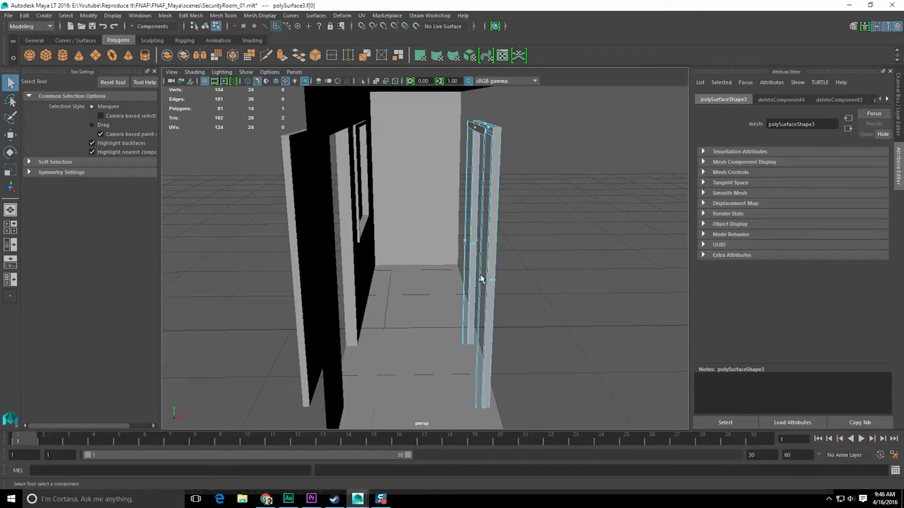
pyautogui.press('Delete')
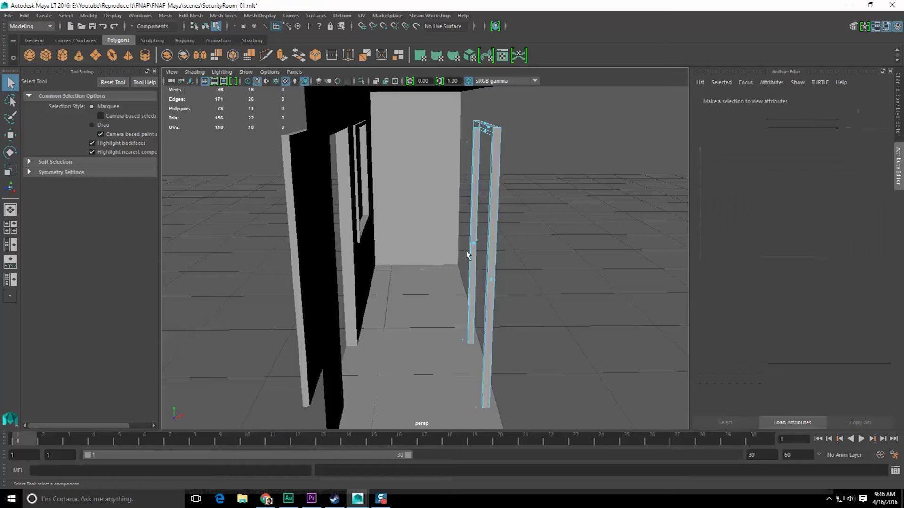
# - Delete the two end faces at the bottom of the frame's legs
pyautogui.keyDown('alt'); pyautogui.moveTo(484, 271); pyautogui.dragTo(388, 266); pyautogui.keyUp('alt')
pyautogui.click(468, 293)
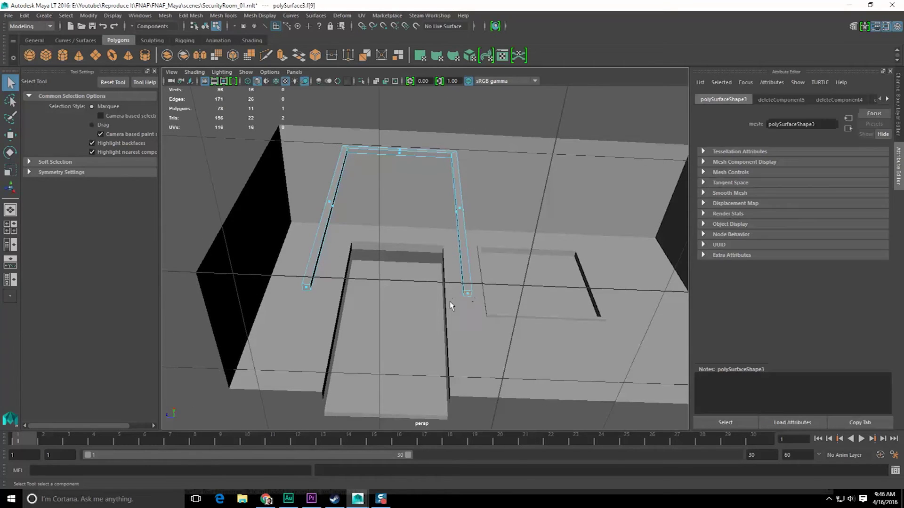
pyautogui.keyDown('alt'); pyautogui.moveTo(377, 253); pyautogui.dragTo(452, 299); pyautogui.keyUp('alt')
pyautogui.scroll(-5, 369, 285)
# - Move the finished door frame along X against the wall so it surrounds the doorway
pyautogui.press('F8')
pyautogui.press('w')
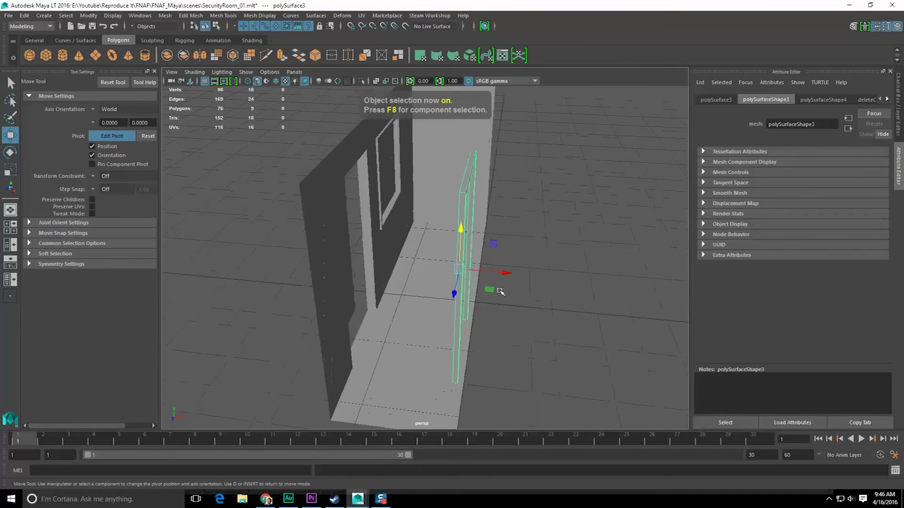
pyautogui.press('d')
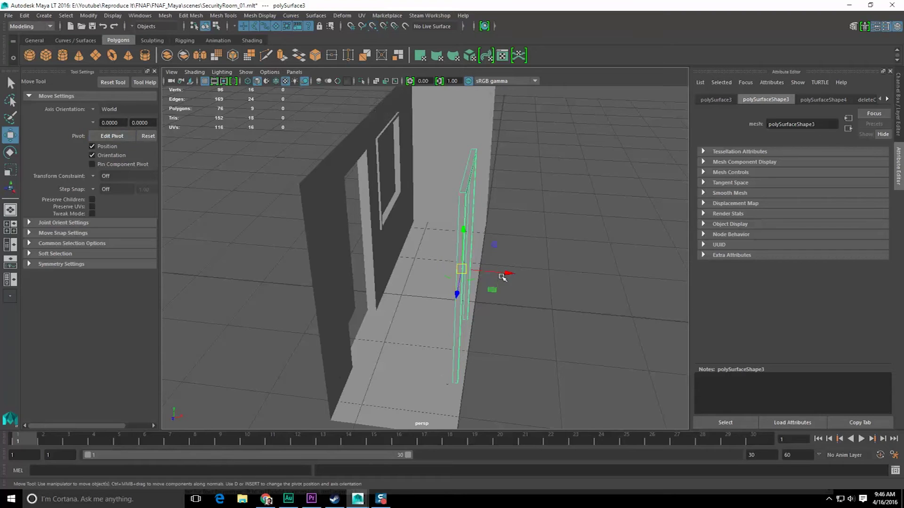
pyautogui.moveTo(405, 312); pyautogui.dragTo(379, 311, button='middle')
pyautogui.press('q')
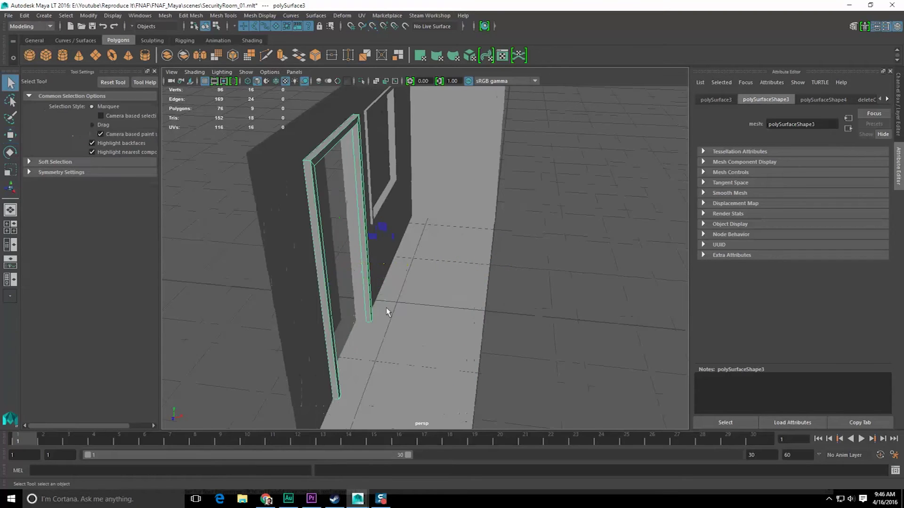
# - Examine up close how the frame fits against the doorway and wall, selecting the frame and the room to compare their edges
pyautogui.keyDown('alt'); pyautogui.moveTo(383, 310); pyautogui.dragTo(377, 253); pyautogui.keyUp('alt')
pyautogui.scroll(4, 389, 289)
pyautogui.click(369, 255)
pyautogui.keyDown('alt'); pyautogui.moveTo(364, 326); pyautogui.dragTo(298, 258); pyautogui.keyUp('alt')
pyautogui.click(300, 262)
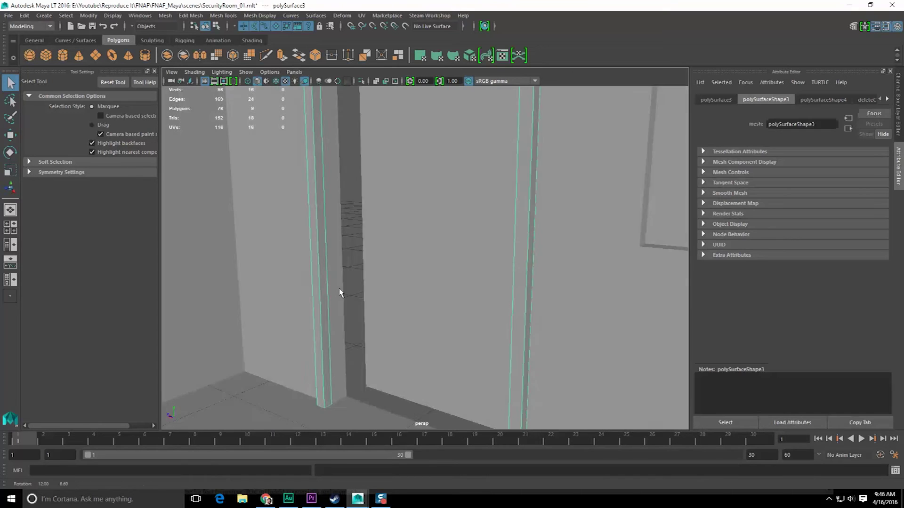
pyautogui.press('f')
pyautogui.keyDown('alt'); pyautogui.moveTo(347, 303); pyautogui.dragTo(397, 281); pyautogui.keyUp('alt')
pyautogui.keyDown('shift'); pyautogui.click(515, 283); pyautogui.keyUp('shift')
pyautogui.scroll(5, 515, 284)
pyautogui.scroll(1, 416, 290)
pyautogui.scroll(-4, 395, 268)
pyautogui.scroll(4, 386, 278)
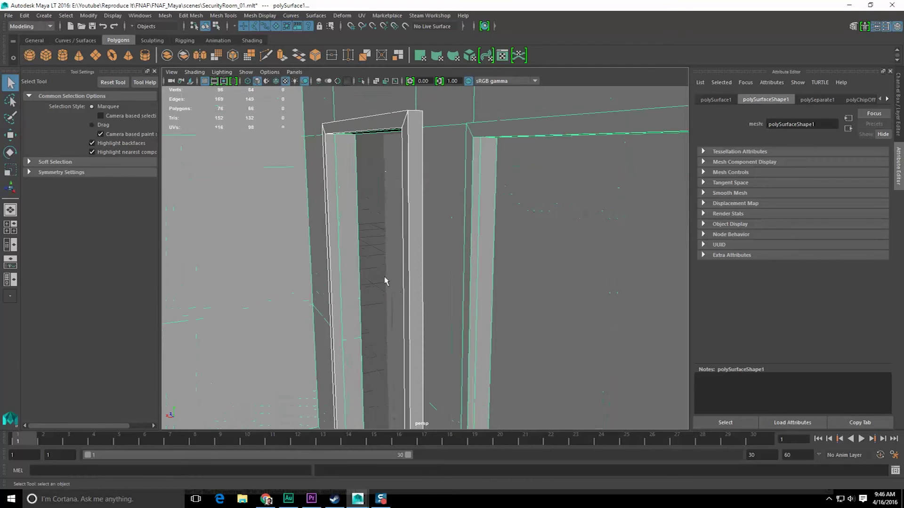
# - Move the door frame's three outer faces slightly along X toward the wall to make the frame shallower
pyautogui.moveTo(411, 212); pyautogui.dragTo(411, 224, button='right')
pyautogui.click(406, 214)
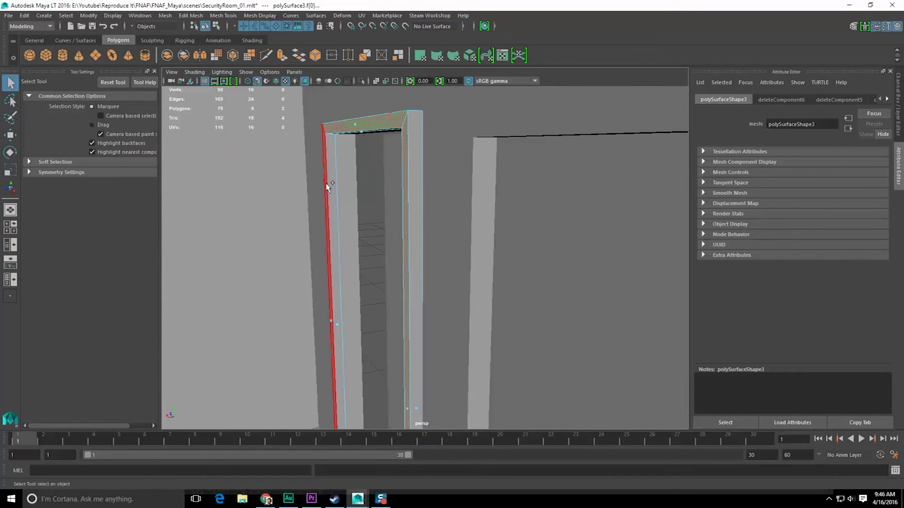
pyautogui.press('w')
pyautogui.moveTo(318, 362); pyautogui.dragTo(322, 362)
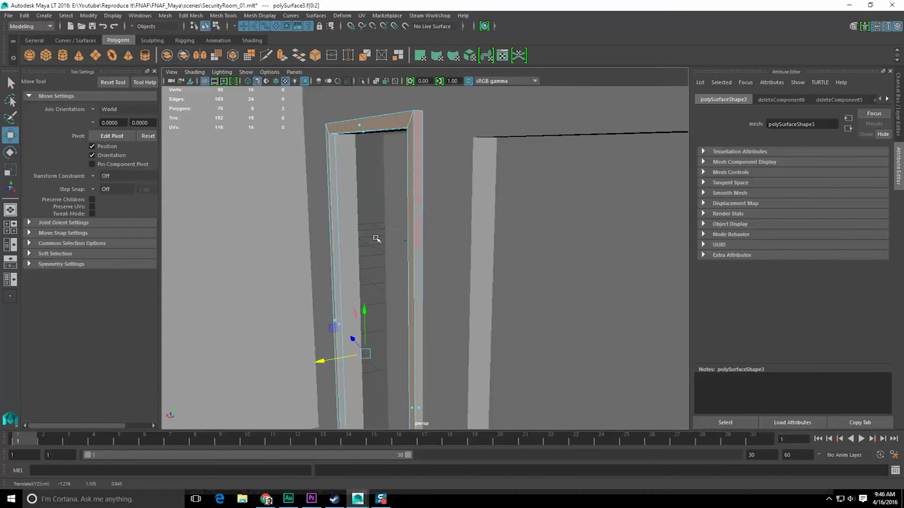
pyautogui.moveTo(382, 250)
pyautogui.keyDown('alt'); pyautogui.mouseDown()
pyautogui.moveTo(392, 268)
pyautogui.moveTo(374, 260)
pyautogui.mouseUp(); pyautogui.keyUp('alt')
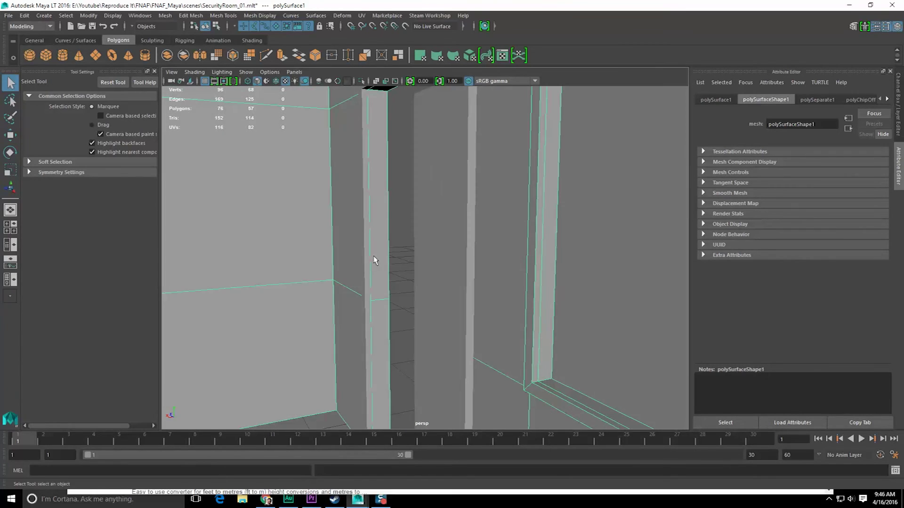
# - Insert two evenly spaced edge loops along the inner faces of the doorway opening in the room mesh
pyautogui.press('F11')
pyautogui.click(381, 273)
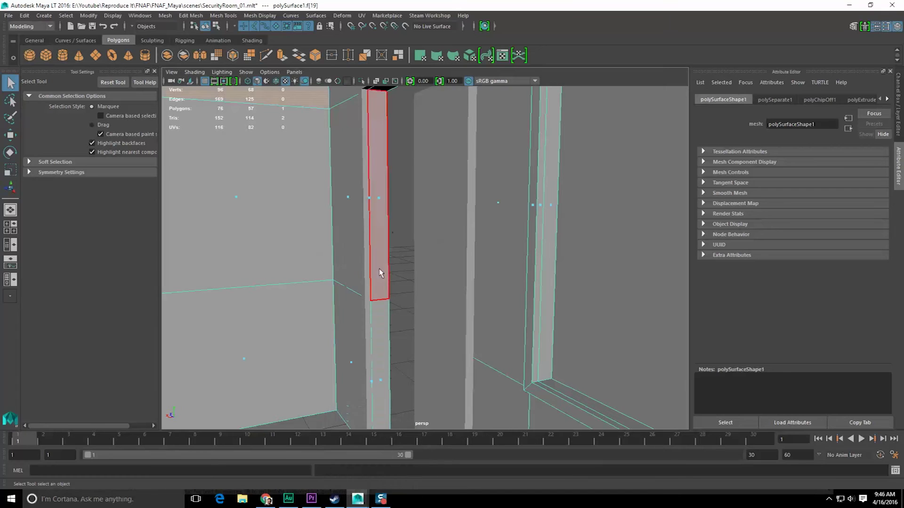
pyautogui.press('F8')
pyautogui.keyDown('shift'); pyautogui.moveTo(382, 259); pyautogui.dragTo(346, 272, button='right'); pyautogui.keyUp('shift')
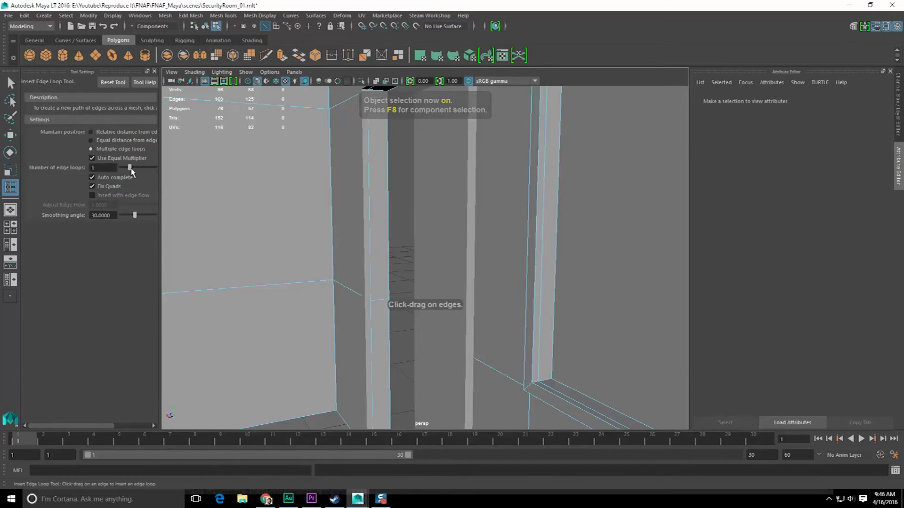
pyautogui.click(382, 305)
pyautogui.press('q')
pyautogui.moveTo(377, 273); pyautogui.dragTo(382, 278, button='right')
pyautogui.click(385, 297)
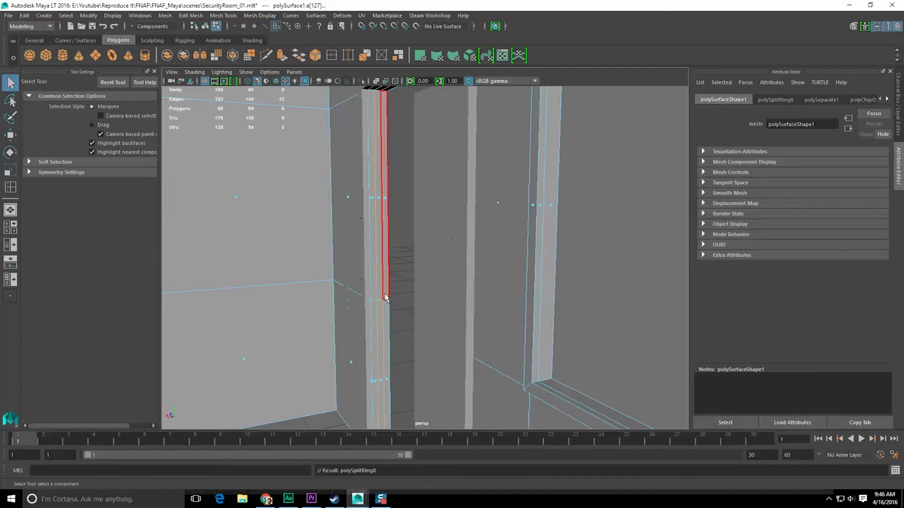
pyautogui.scroll(-2, 385, 298)
# - Switch to Premiere Pro and examine how the door looks in the game footage, then return to Maya LT
pyautogui.click(306, 500)
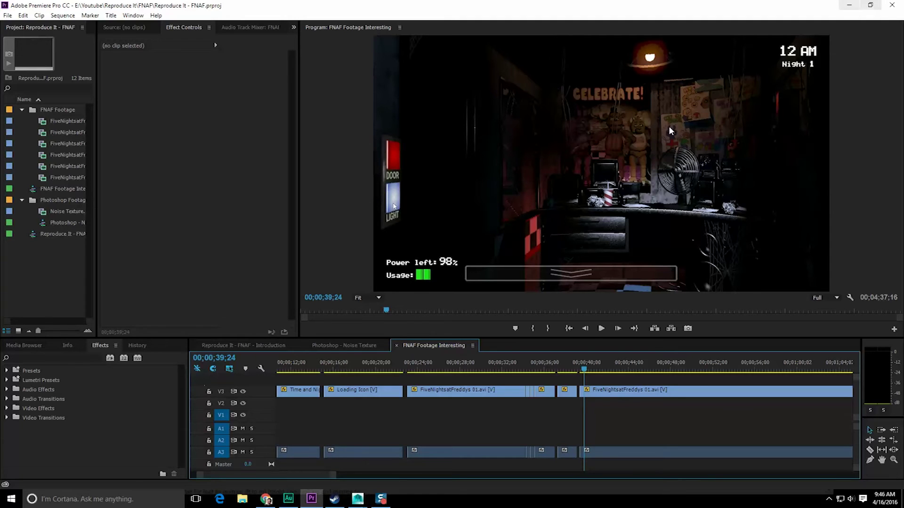
pyautogui.moveTo(585, 372); pyautogui.dragTo(573, 373)
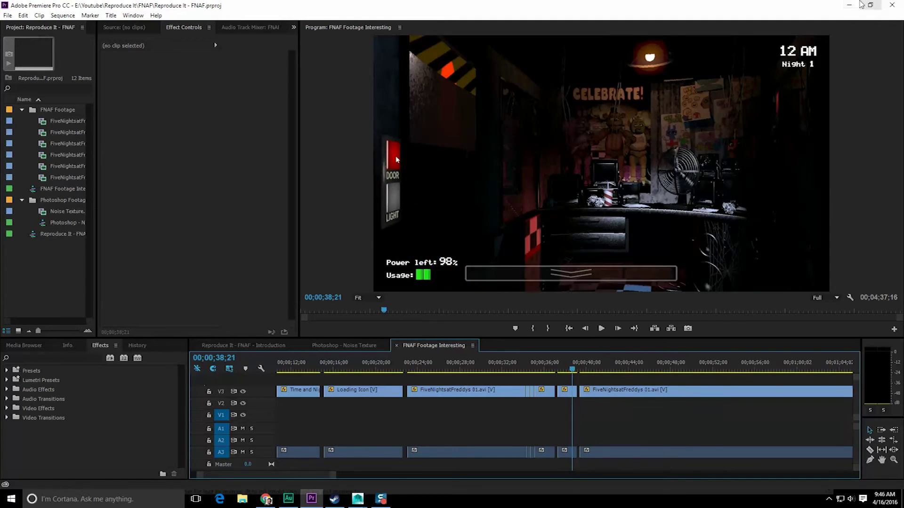
pyautogui.click(858, 5)
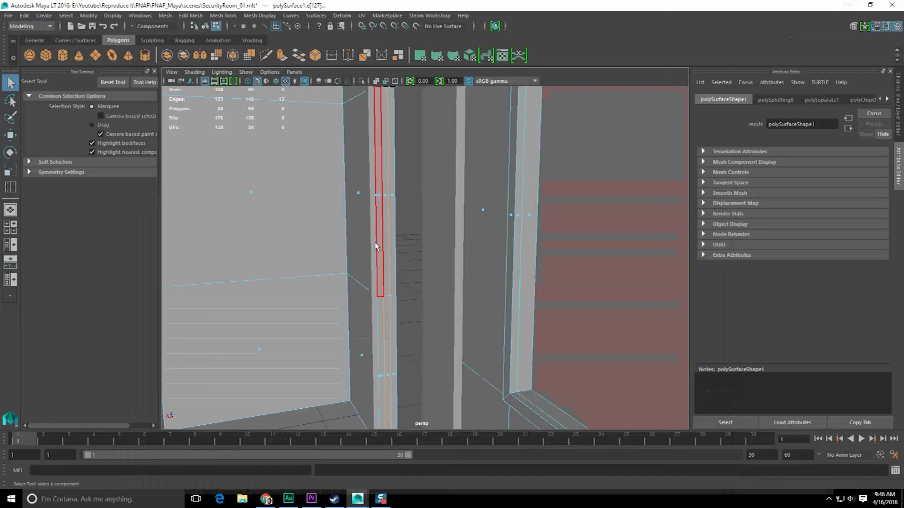
# - Scale the two new doorway edge loops apart along X by about 1.7 to widen the strip between them
pyautogui.moveTo(390, 252); pyautogui.dragTo(392, 241, button='right')
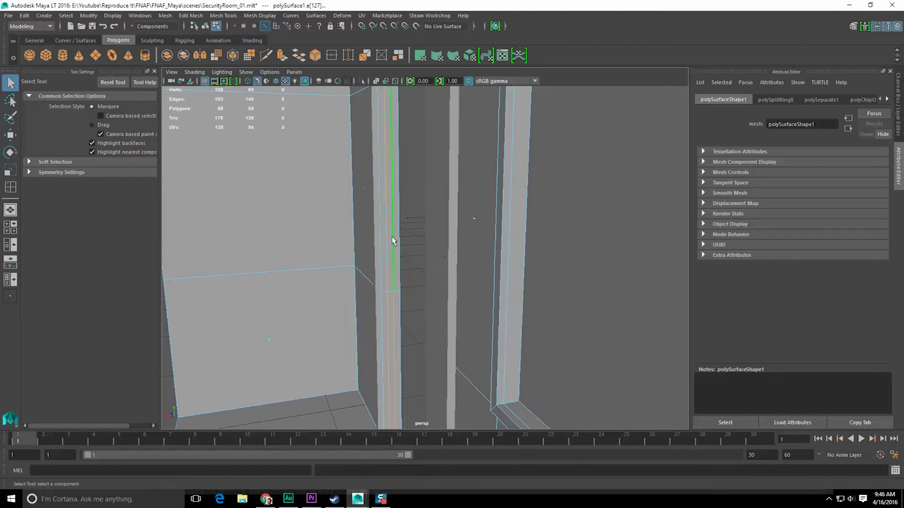
pyautogui.keyDown('alt'); pyautogui.moveTo(388, 238); pyautogui.dragTo(365, 295); pyautogui.keyUp('alt')
pyautogui.press('r')
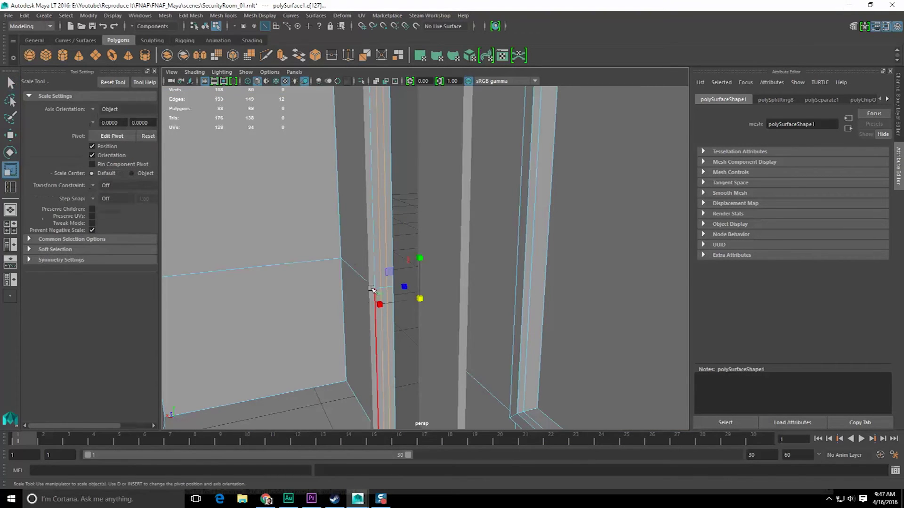
pyautogui.keyDown('alt'); pyautogui.moveTo(368, 318); pyautogui.dragTo(505, 317); pyautogui.keyUp('alt')
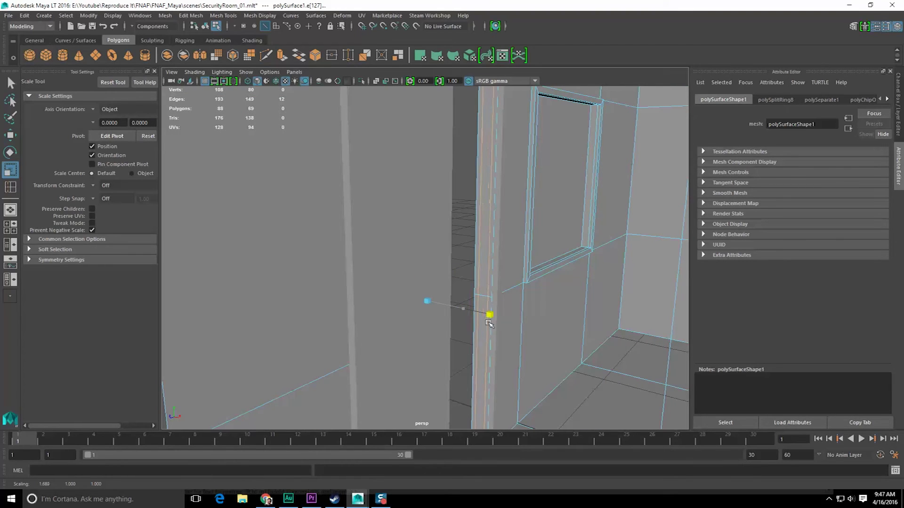
# - Extrude the middle strip faces of both jambs and the lintel into the wall to form a door groove
pyautogui.press('q')
pyautogui.moveTo(475, 254); pyautogui.dragTo(478, 282, button='right')
pyautogui.click(483, 281)
pyautogui.keyDown('alt'); pyautogui.moveTo(502, 298); pyautogui.dragTo(408, 248); pyautogui.keyUp('alt')
pyautogui.click(471, 293)
pyautogui.keyDown('shift'); pyautogui.doubleClick(469, 252); pyautogui.keyUp('shift')
pyautogui.moveTo(408, 288)
pyautogui.keyDown('alt'); pyautogui.mouseDown()
pyautogui.moveTo(391, 284)
pyautogui.moveTo(408, 288)
pyautogui.mouseUp(); pyautogui.keyUp('alt')
pyautogui.keyDown('ctrl'); pyautogui.click(408, 294); pyautogui.keyUp('ctrl')
pyautogui.keyDown('alt'); pyautogui.moveTo(489, 290); pyautogui.dragTo(412, 183); pyautogui.keyUp('alt')
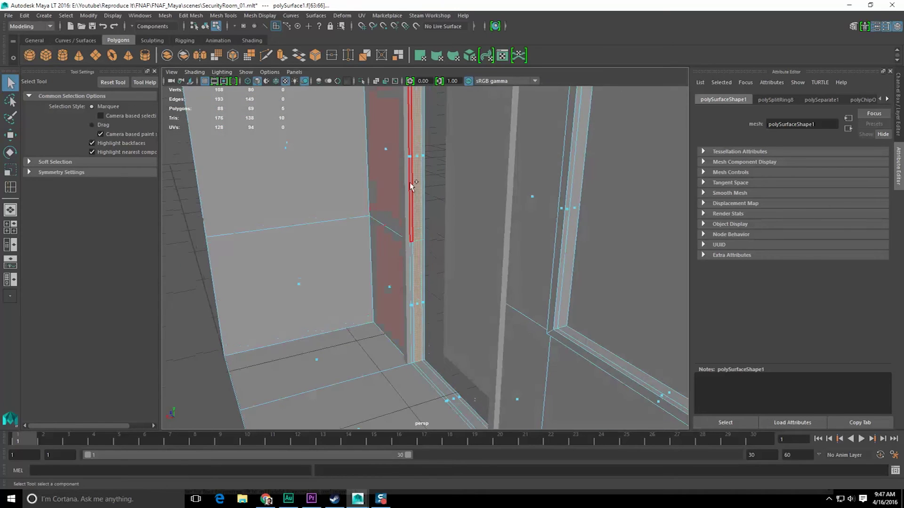
pyautogui.keyDown('shift'); pyautogui.moveTo(413, 179); pyautogui.dragTo(418, 191, button='right'); pyautogui.keyUp('shift')
pyautogui.keyDown('alt'); pyautogui.moveTo(404, 195); pyautogui.dragTo(440, 266); pyautogui.keyUp('alt')
# - Move the top face of the doorway groove upward along Y
pyautogui.press('q')
pyautogui.click(421, 221)
pyautogui.keyDown('alt'); pyautogui.moveTo(421, 221); pyautogui.dragTo(468, 216); pyautogui.keyUp('alt')
pyautogui.press('F8')
pyautogui.moveTo(464, 180); pyautogui.dragTo(466, 205, button='right')
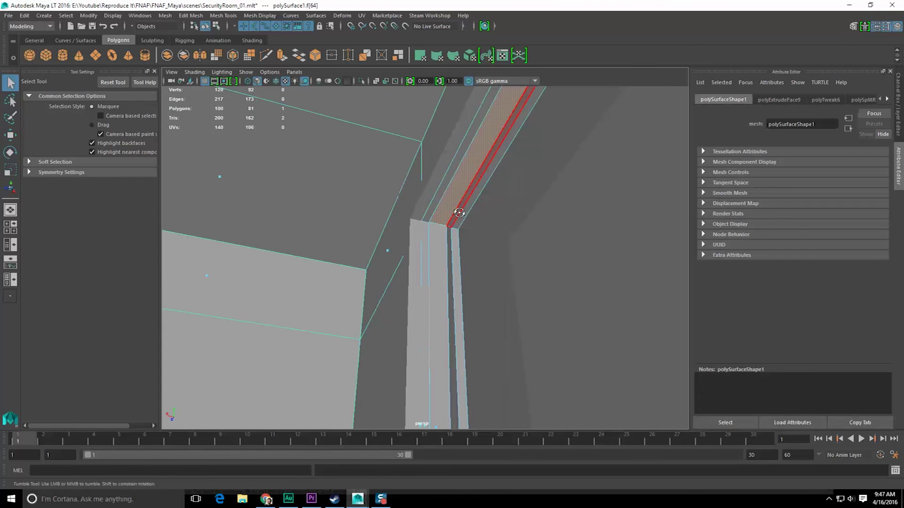
pyautogui.keyDown('alt'); pyautogui.moveTo(458, 212); pyautogui.dragTo(513, 222); pyautogui.keyUp('alt')
pyautogui.click(483, 155)
pyautogui.press('w')
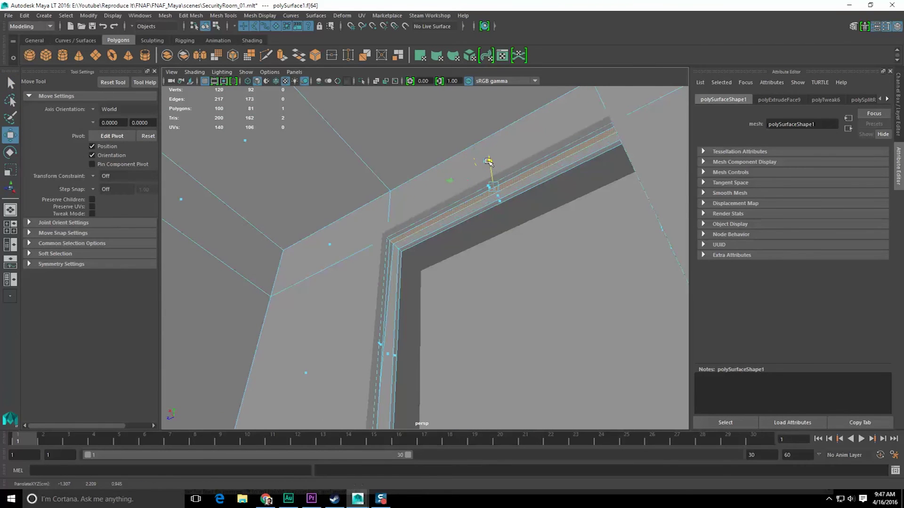
pyautogui.keyDown('alt'); pyautogui.moveTo(489, 161); pyautogui.dragTo(474, 190); pyautogui.keyUp('alt')
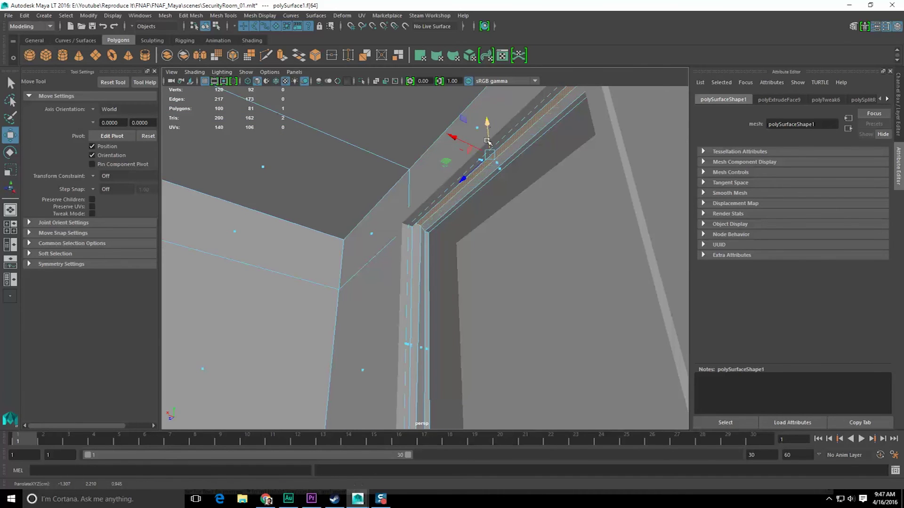
# - Save the scene and center the pivot of the door panel
pyautogui.press('F8')
pyautogui.click(493, 278)
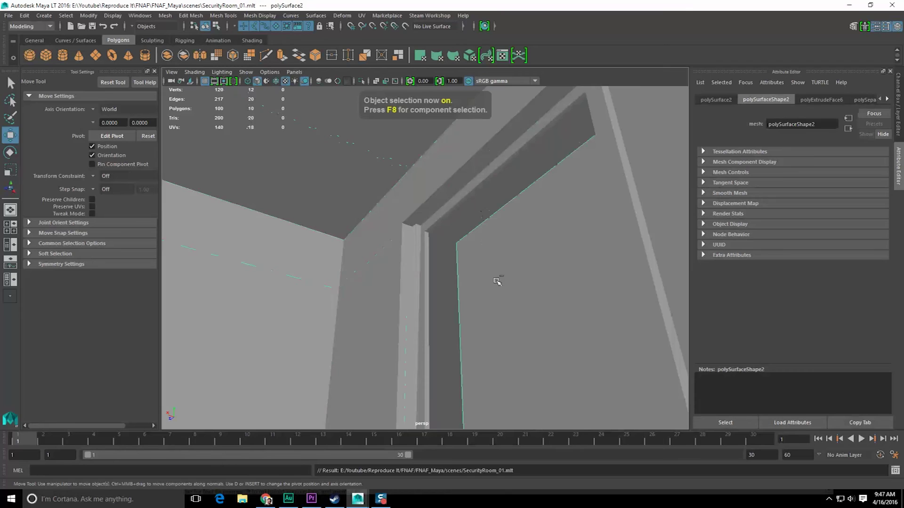
pyautogui.keyDown('alt'); pyautogui.moveTo(494, 282); pyautogui.dragTo(367, 217); pyautogui.keyUp('alt')
pyautogui.press('space')
pyautogui.press('space')
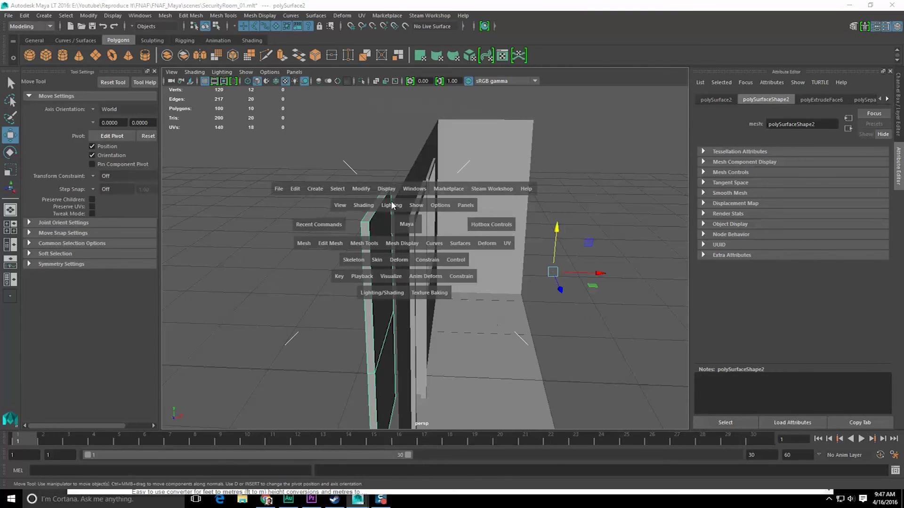
pyautogui.click(317, 159)
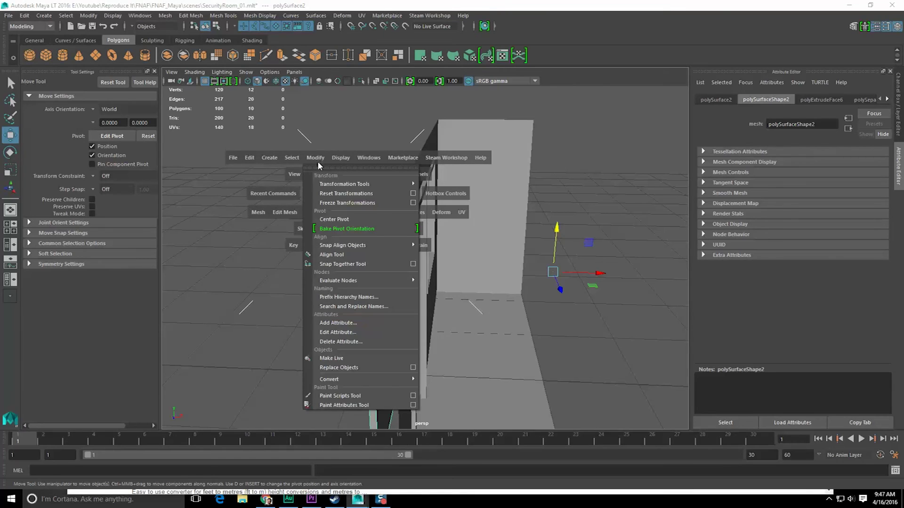
pyautogui.click(333, 219)
# - Move the door panel along X until it lines up with the doorway groove
pyautogui.moveTo(426, 328); pyautogui.dragTo(434, 325)
pyautogui.keyDown('alt'); pyautogui.moveTo(433, 325); pyautogui.dragTo(476, 268, button='middle'); pyautogui.keyUp('alt')
pyautogui.keyDown('alt'); pyautogui.moveTo(476, 268); pyautogui.dragTo(464, 289, button='right'); pyautogui.keyUp('alt')
pyautogui.keyDown('alt'); pyautogui.moveTo(464, 289); pyautogui.dragTo(386, 190); pyautogui.keyUp('alt')
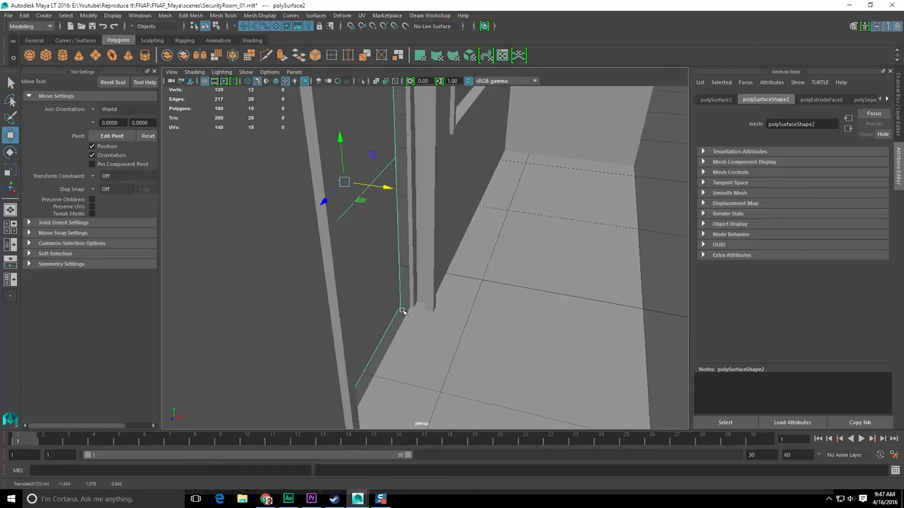
pyautogui.click(401, 308)
pyautogui.moveTo(441, 314); pyautogui.dragTo(470, 319)
# - Move the door panel's two large outer faces along X toward the room to thin the door
pyautogui.keyDown('alt'); pyautogui.moveTo(326, 302); pyautogui.dragTo(407, 303); pyautogui.keyUp('alt')
pyautogui.press('q')
pyautogui.moveTo(324, 203); pyautogui.dragTo(324, 227, button='right')
pyautogui.click(319, 236)
pyautogui.click(317, 281)
pyautogui.keyDown('shift'); pyautogui.click(336, 243); pyautogui.keyUp('shift')
pyautogui.keyDown('alt'); pyautogui.moveTo(338, 243); pyautogui.dragTo(392, 260, button='middle'); pyautogui.keyUp('alt')
pyautogui.keyDown('alt'); pyautogui.moveTo(392, 260); pyautogui.dragTo(394, 246); pyautogui.keyUp('alt')
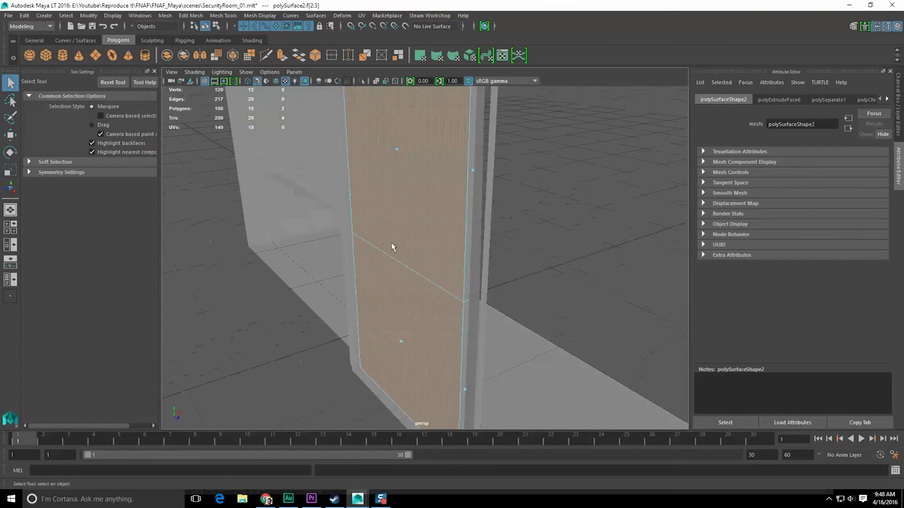
pyautogui.press('w')
pyautogui.keyDown('alt'); pyautogui.moveTo(409, 296); pyautogui.dragTo(383, 299, button='right'); pyautogui.keyUp('alt')
pyautogui.keyDown('alt'); pyautogui.moveTo(384, 299); pyautogui.dragTo(401, 278, button='middle'); pyautogui.keyUp('alt')
pyautogui.moveTo(453, 225); pyautogui.dragTo(464, 223)
# - Turn on the wireframe overlay on the shaded models
pyautogui.keyDown('alt'); pyautogui.moveTo(406, 299); pyautogui.dragTo(447, 289, button='right'); pyautogui.keyUp('alt')
pyautogui.keyDown('alt'); pyautogui.moveTo(376, 241); pyautogui.dragTo(427, 153, button='middle'); pyautogui.keyUp('alt')
pyautogui.keyDown('alt'); pyautogui.moveTo(381, 353); pyautogui.dragTo(350, 354, button='right'); pyautogui.keyUp('alt')
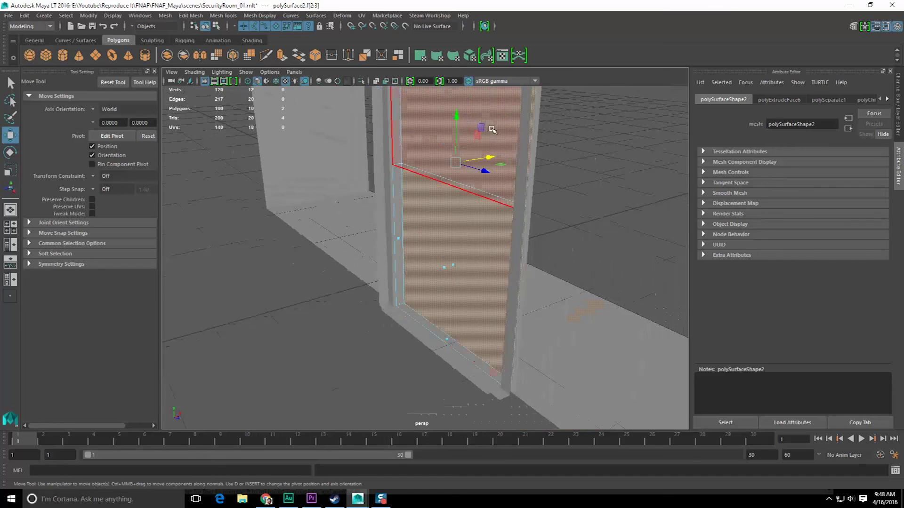
pyautogui.keyDown('alt'); pyautogui.moveTo(492, 129); pyautogui.dragTo(464, 251); pyautogui.keyUp('alt')
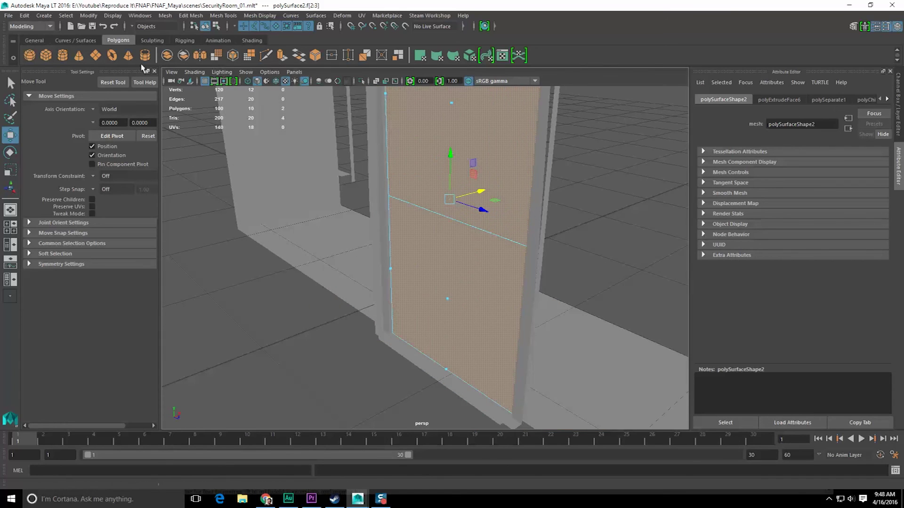
pyautogui.click(195, 72)
pyautogui.click(207, 167)
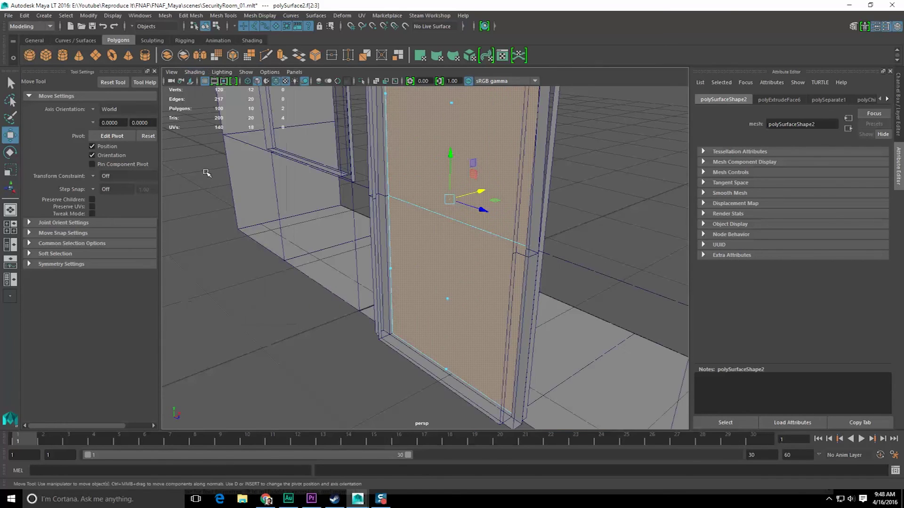
# - Move the two faces on one side edge of the door panel along Z to adjust its fit in the jamb
pyautogui.moveTo(391, 222)
pyautogui.keyDown('alt'); pyautogui.mouseDown()
pyautogui.moveTo(378, 226)
pyautogui.moveTo(446, 202)
pyautogui.moveTo(481, 154)
pyautogui.mouseUp(); pyautogui.keyUp('alt')
pyautogui.moveTo(382, 334); pyautogui.dragTo(384, 332, button='middle')
pyautogui.scroll(-2, 385, 333)
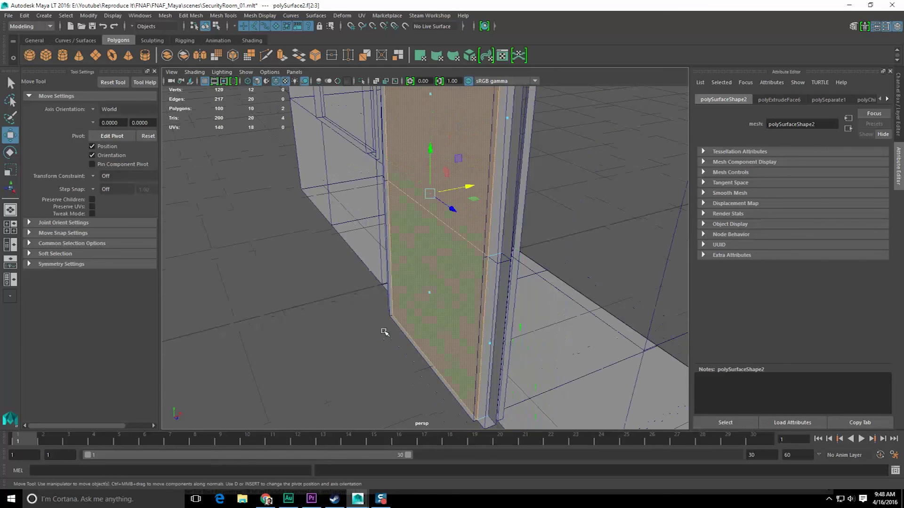
pyautogui.keyDown('alt'); pyautogui.moveTo(406, 328); pyautogui.dragTo(484, 204); pyautogui.keyUp('alt')
pyautogui.click(500, 182)
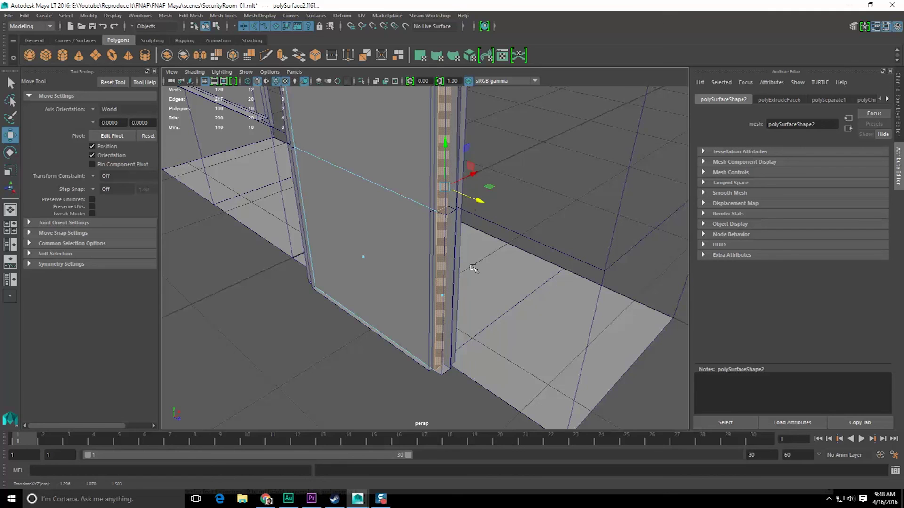
pyautogui.keyDown('alt'); pyautogui.moveTo(446, 374); pyautogui.dragTo(364, 309); pyautogui.keyUp('alt')
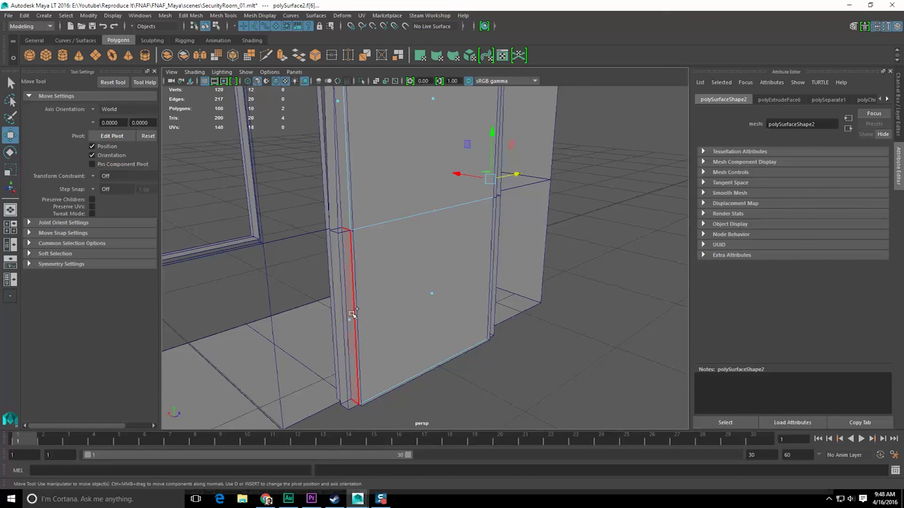
# - Scale the faces on both side edges of the door panel along Z to fit its width, and return to object selection
pyautogui.press('e')
pyautogui.press('r')
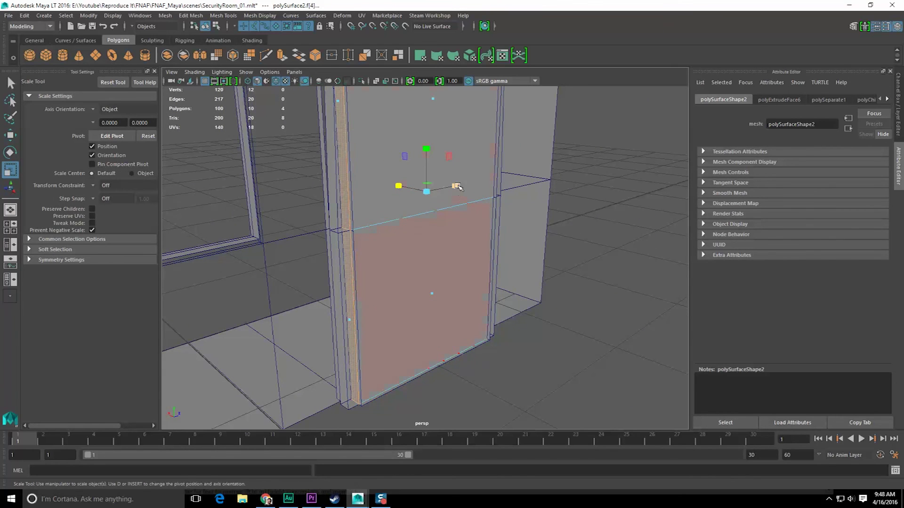
pyautogui.moveTo(455, 187); pyautogui.dragTo(440, 258)
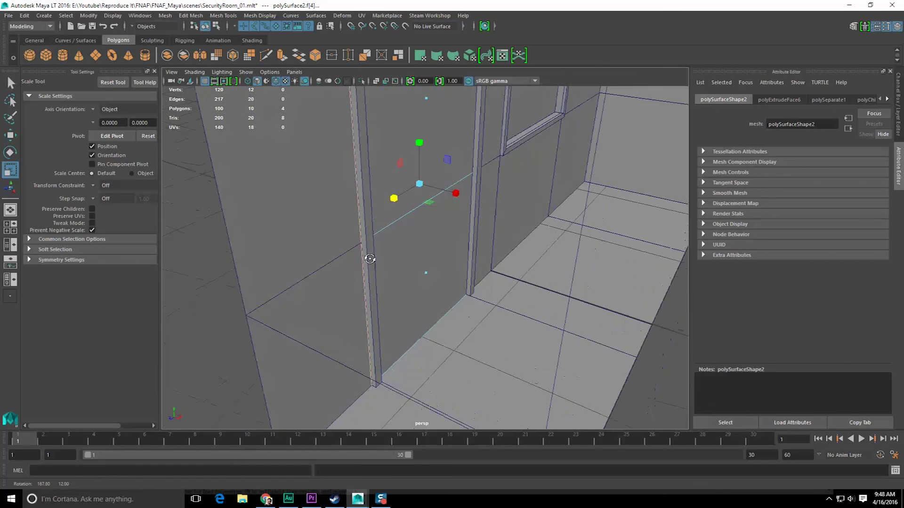
pyautogui.keyDown('alt'); pyautogui.moveTo(370, 259); pyautogui.dragTo(351, 259); pyautogui.keyUp('alt')
pyautogui.scroll(-4, 367, 253)
pyautogui.press('F8')
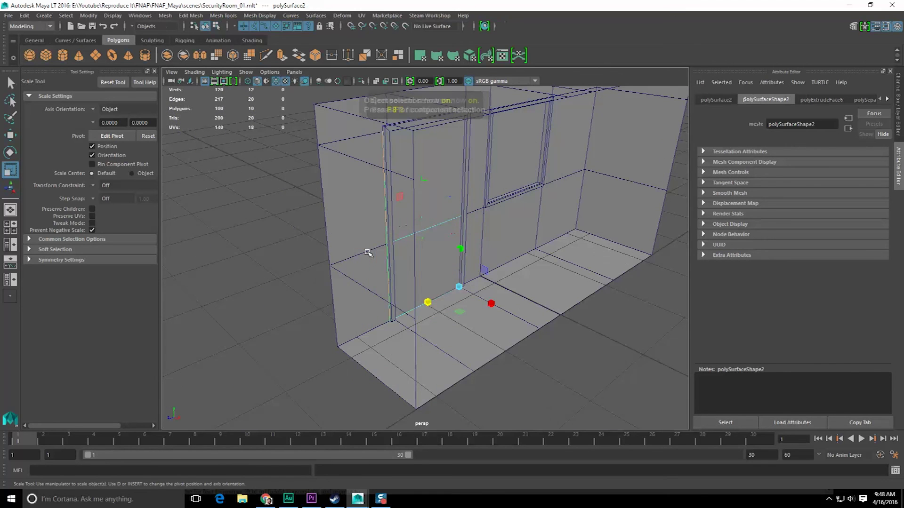
# - Slide the door panel upward along Y out of the doorway to test its opening motion
pyautogui.press('q')
pyautogui.click(271, 291)
pyautogui.click(434, 243)
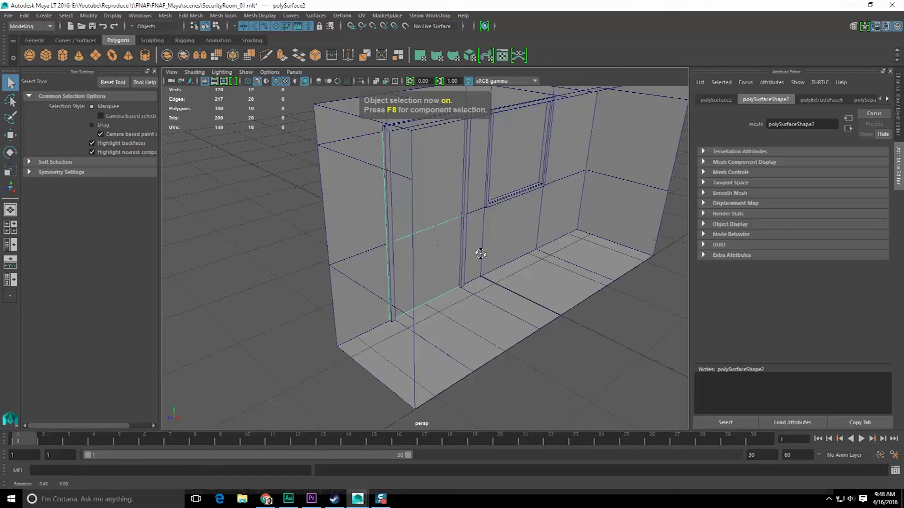
pyautogui.keyDown('alt'); pyautogui.moveTo(480, 253); pyautogui.dragTo(421, 278); pyautogui.keyUp('alt')
pyautogui.click(476, 258)
pyautogui.click(421, 279)
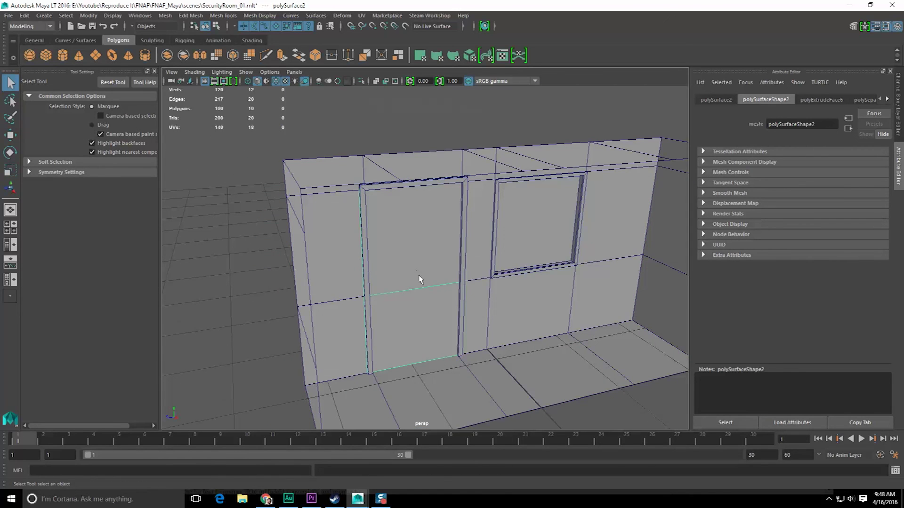
pyautogui.press('w')
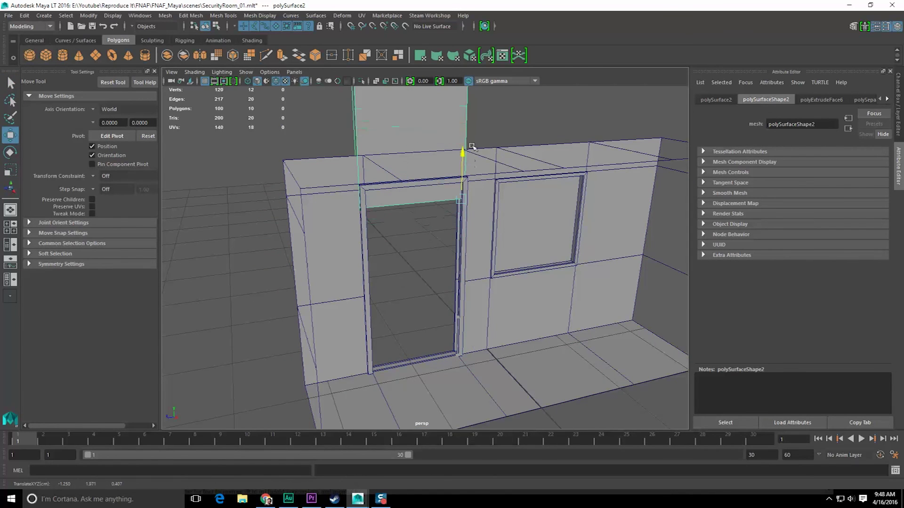